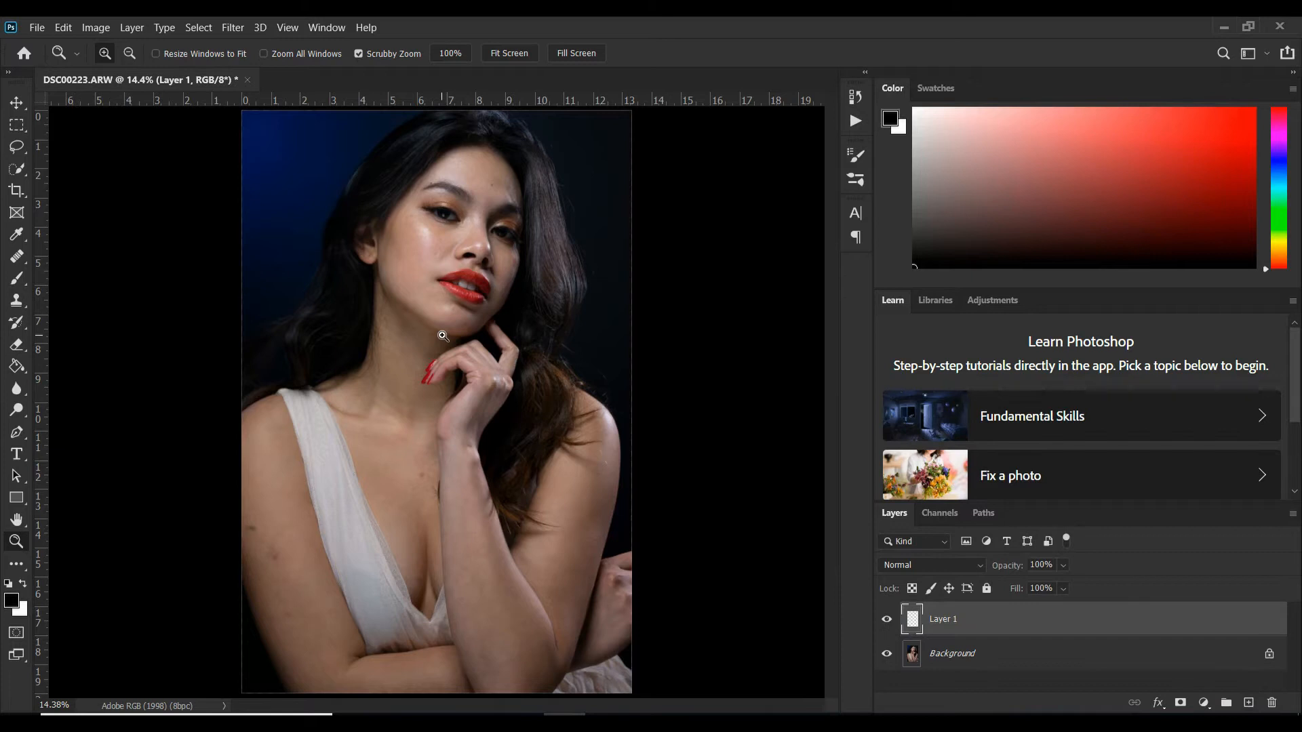
- Activate the Healing Brush and set it to sample from Current & Below
click(442, 335)
click(437, 335)
click(439, 337)
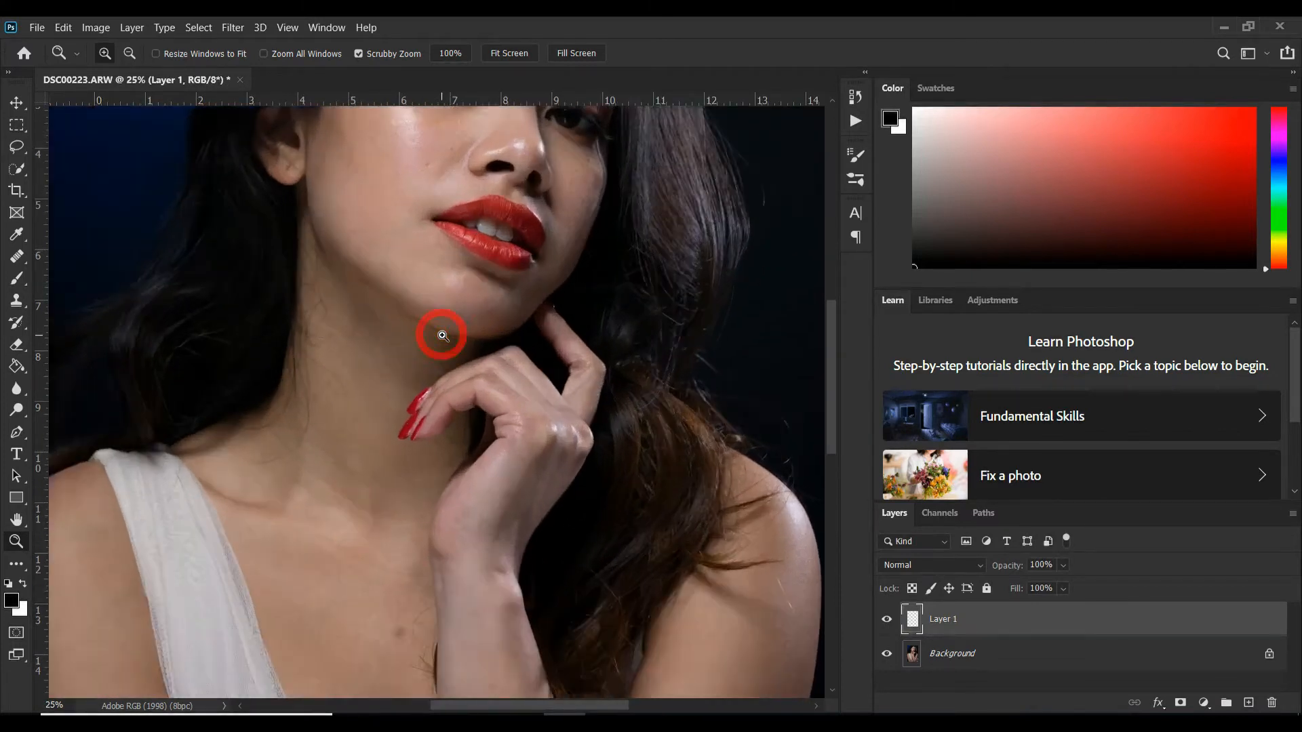
click(441, 336)
scroll(461, 334, up, 5)
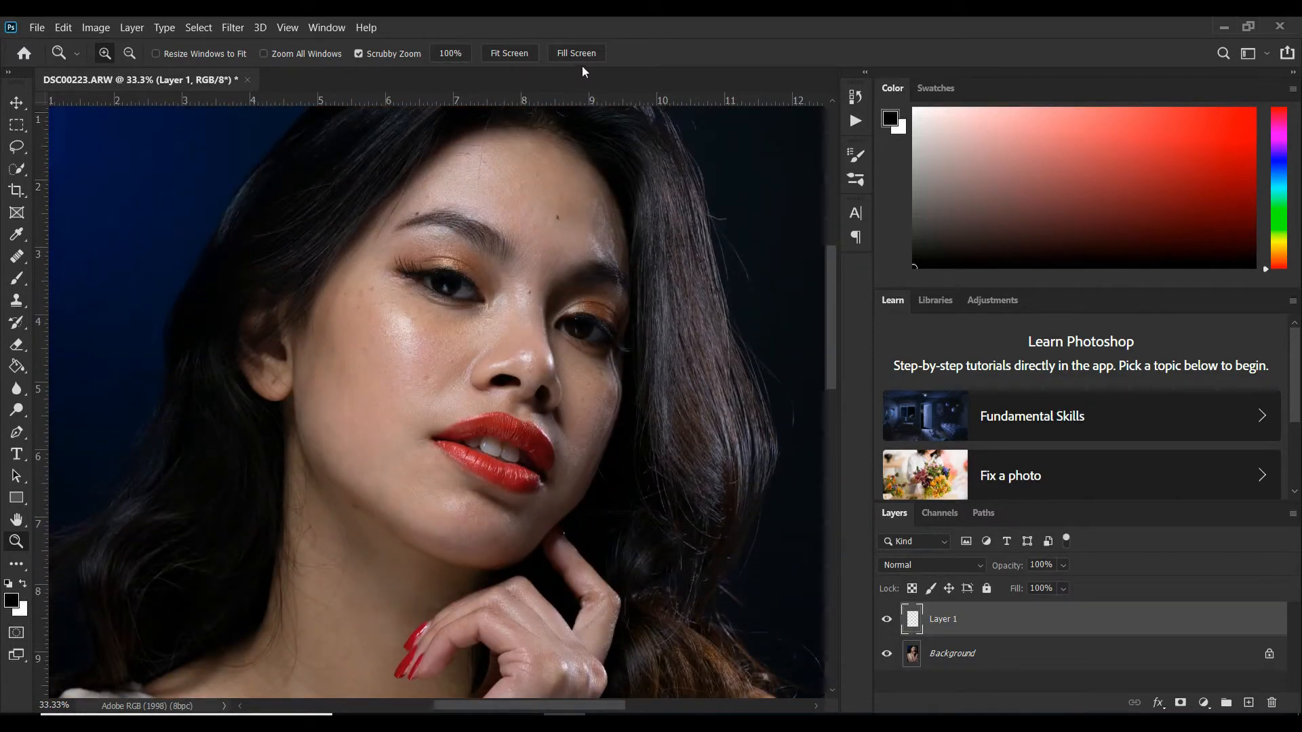
click(578, 53)
scroll(530, 313, up, 5)
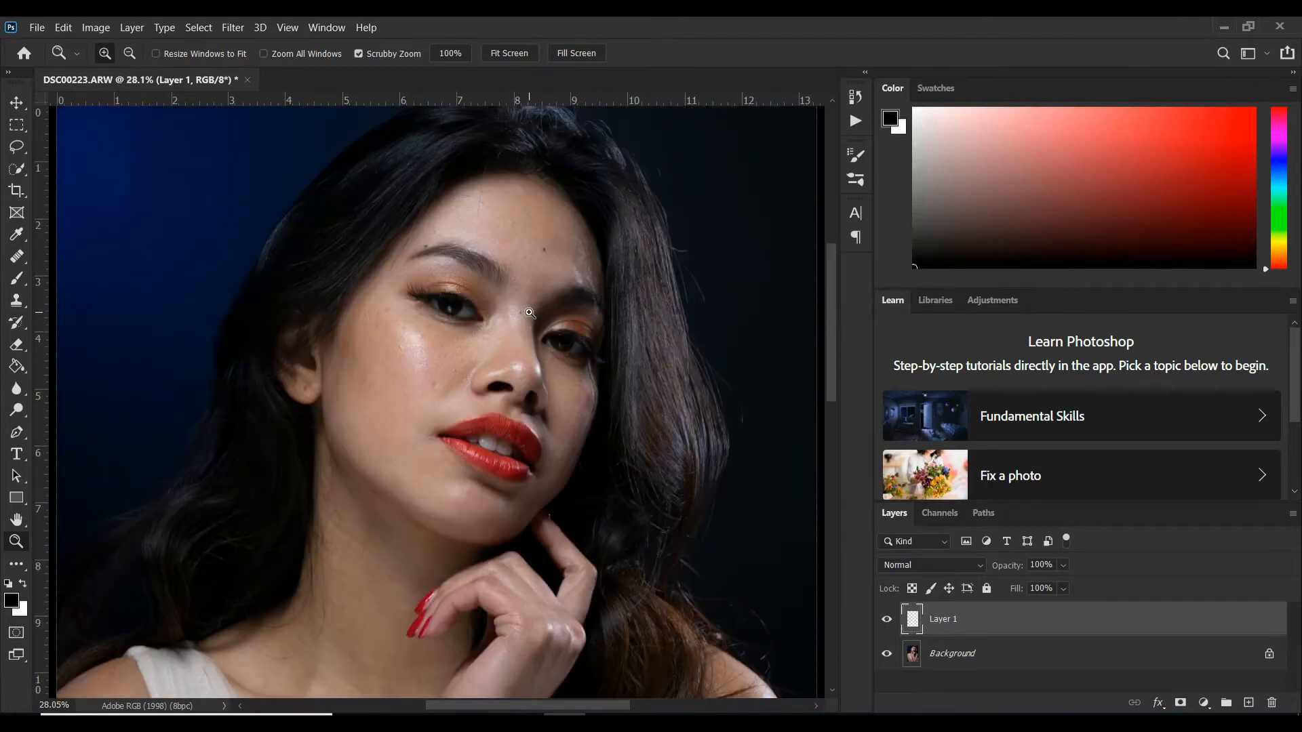
drag(530, 313, 513, 196)
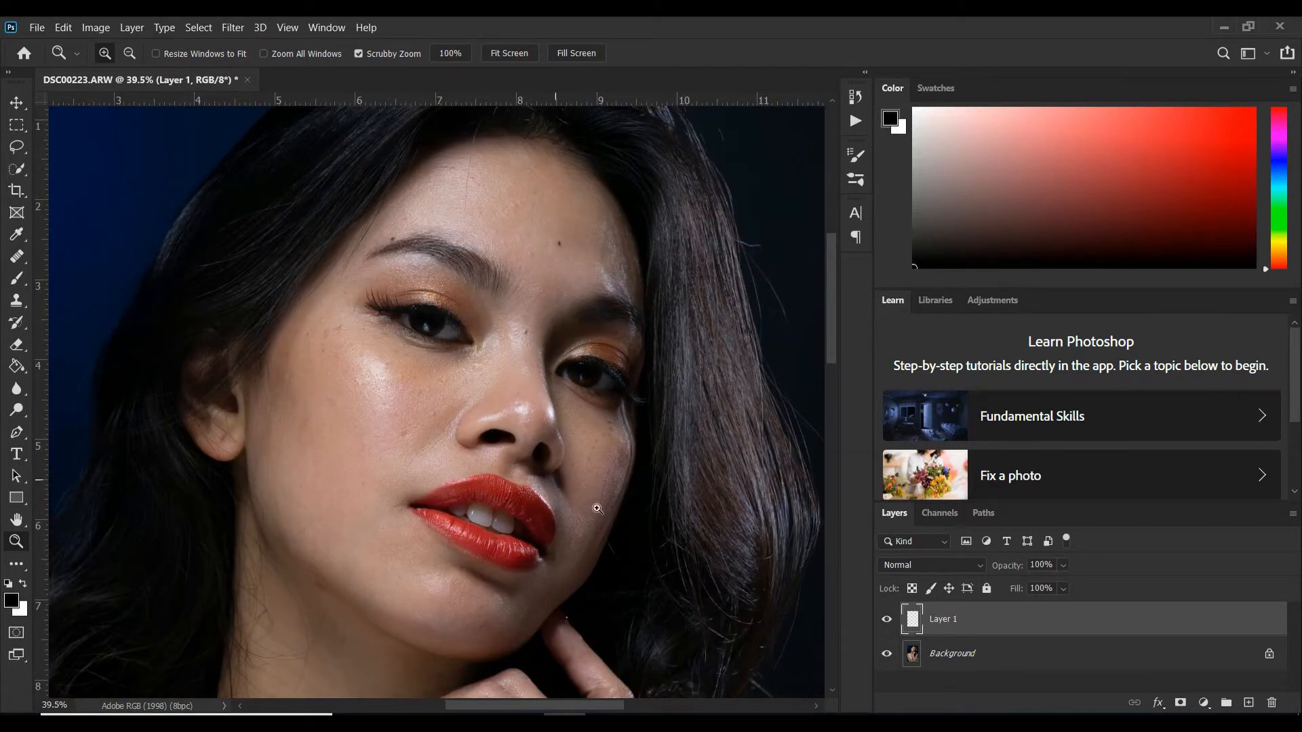
drag(17, 256, 61, 259)
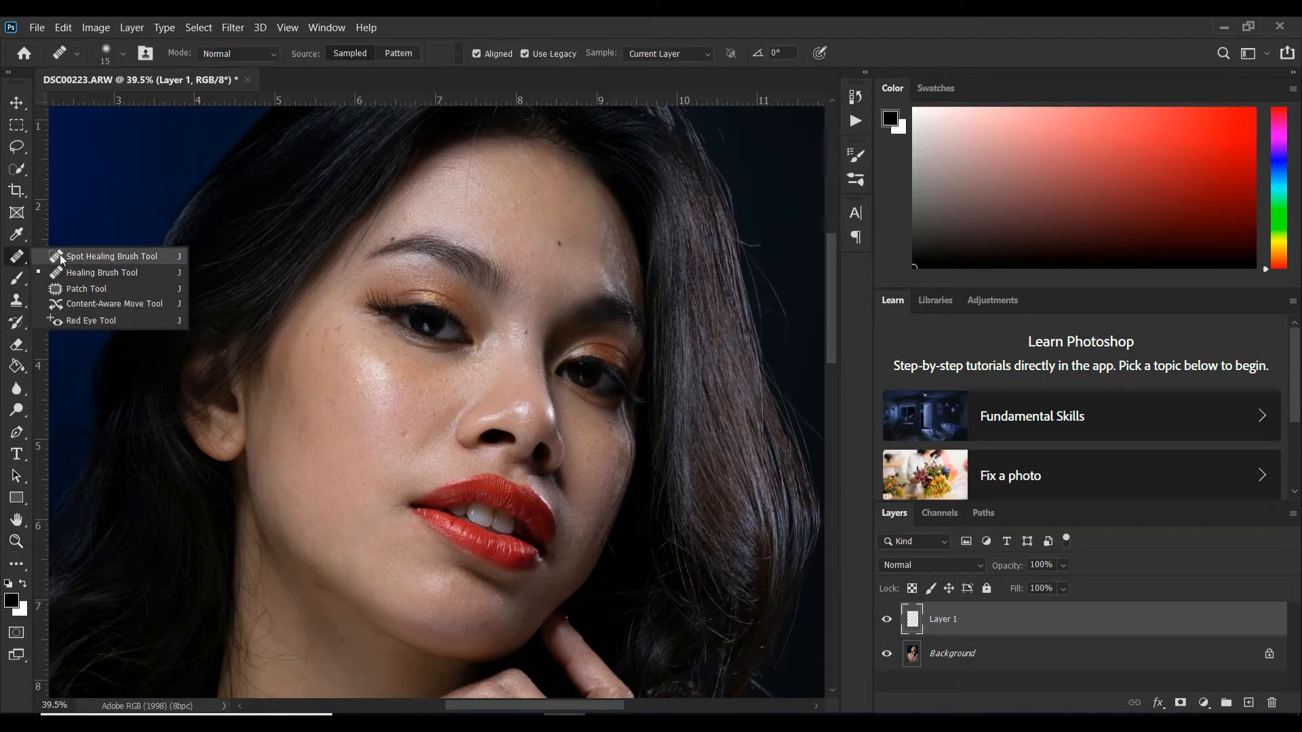
click(63, 272)
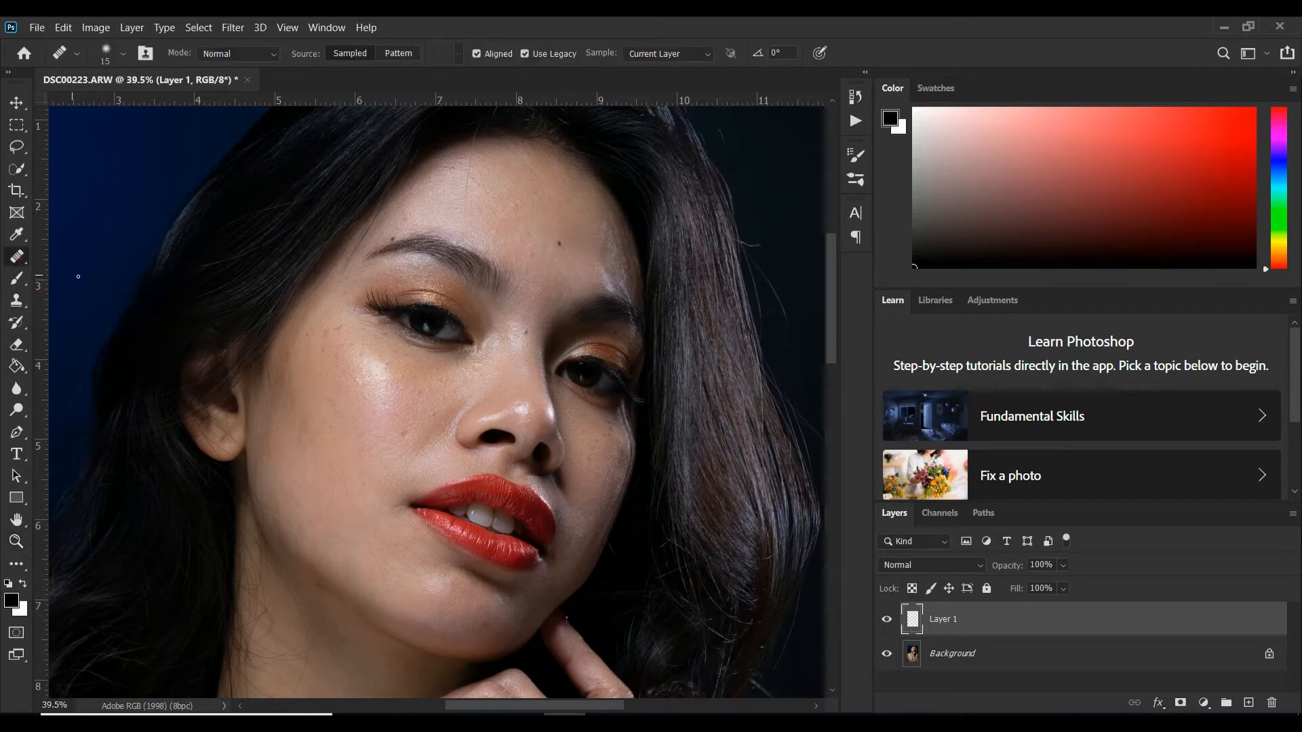
right_click(17, 257)
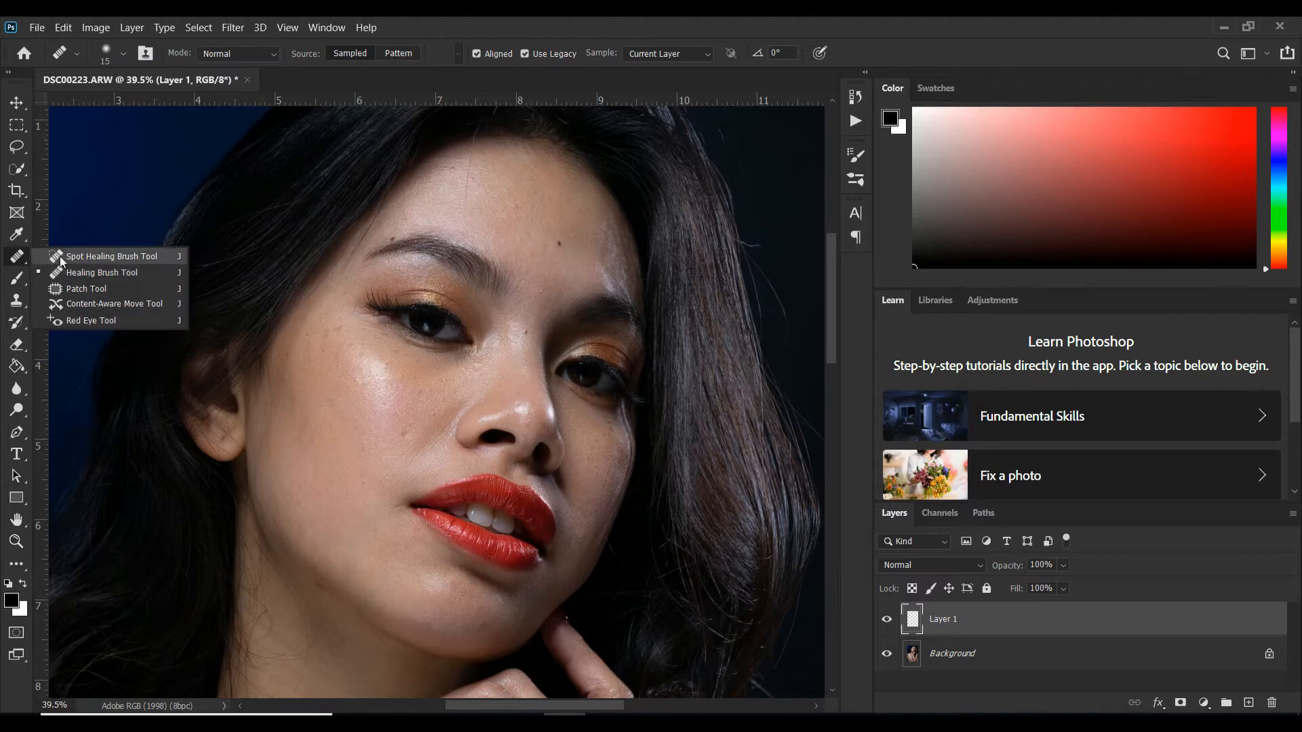
click(64, 273)
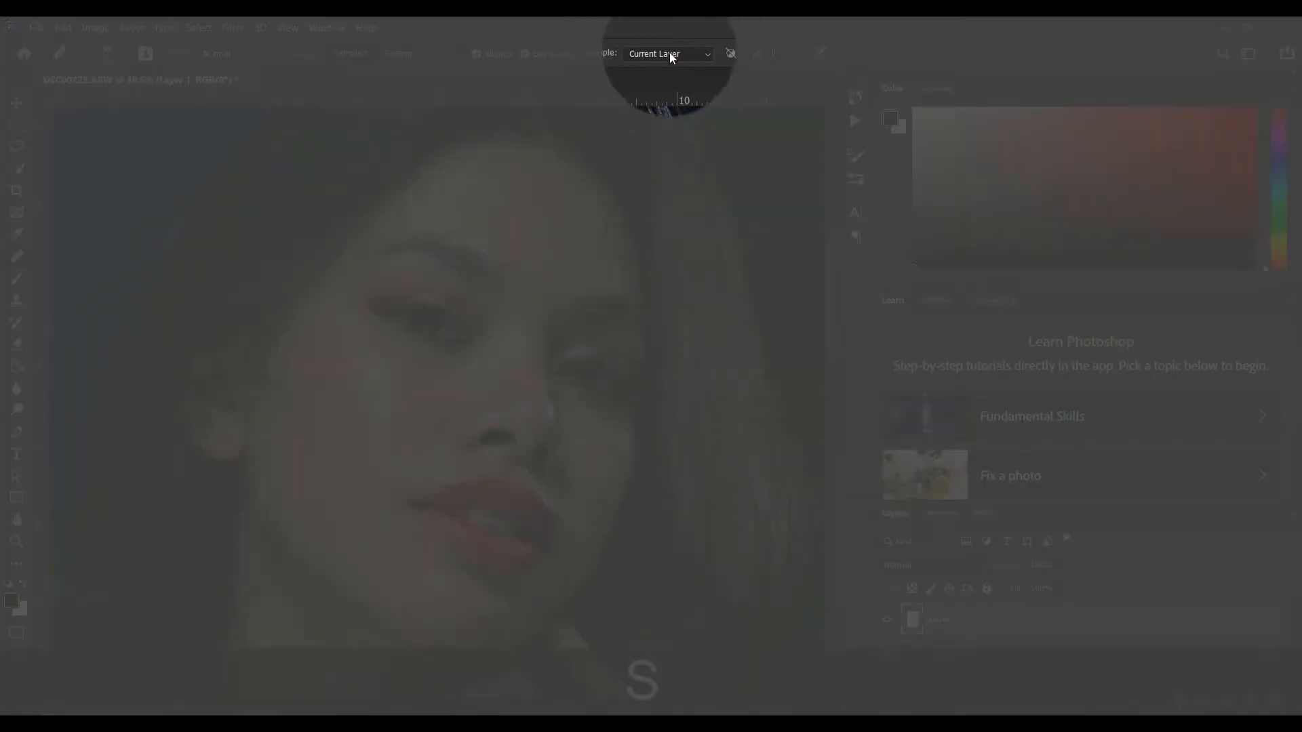
click(670, 53)
click(653, 83)
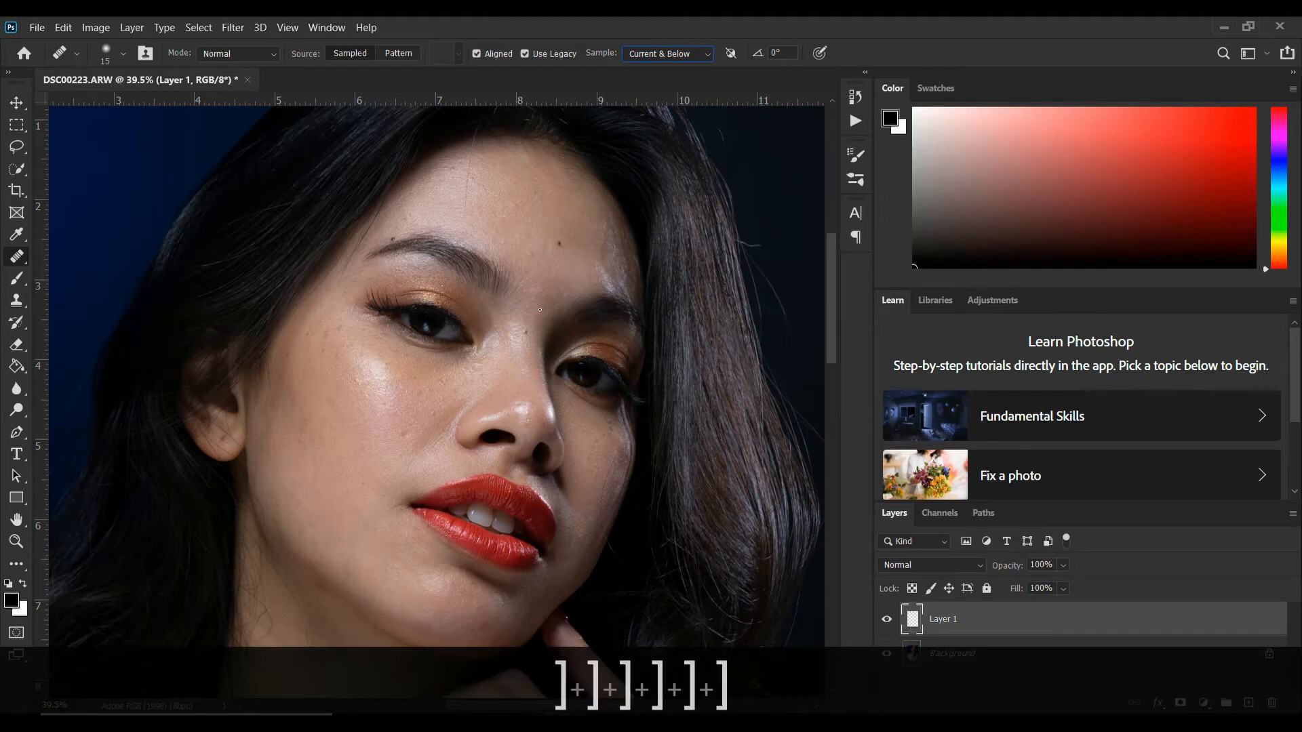
- Set the healing brush size to 60
key(bracketleft)
key(bracketleft)
key(bracketleft)
key(bracketleft)
key(bracketleft)
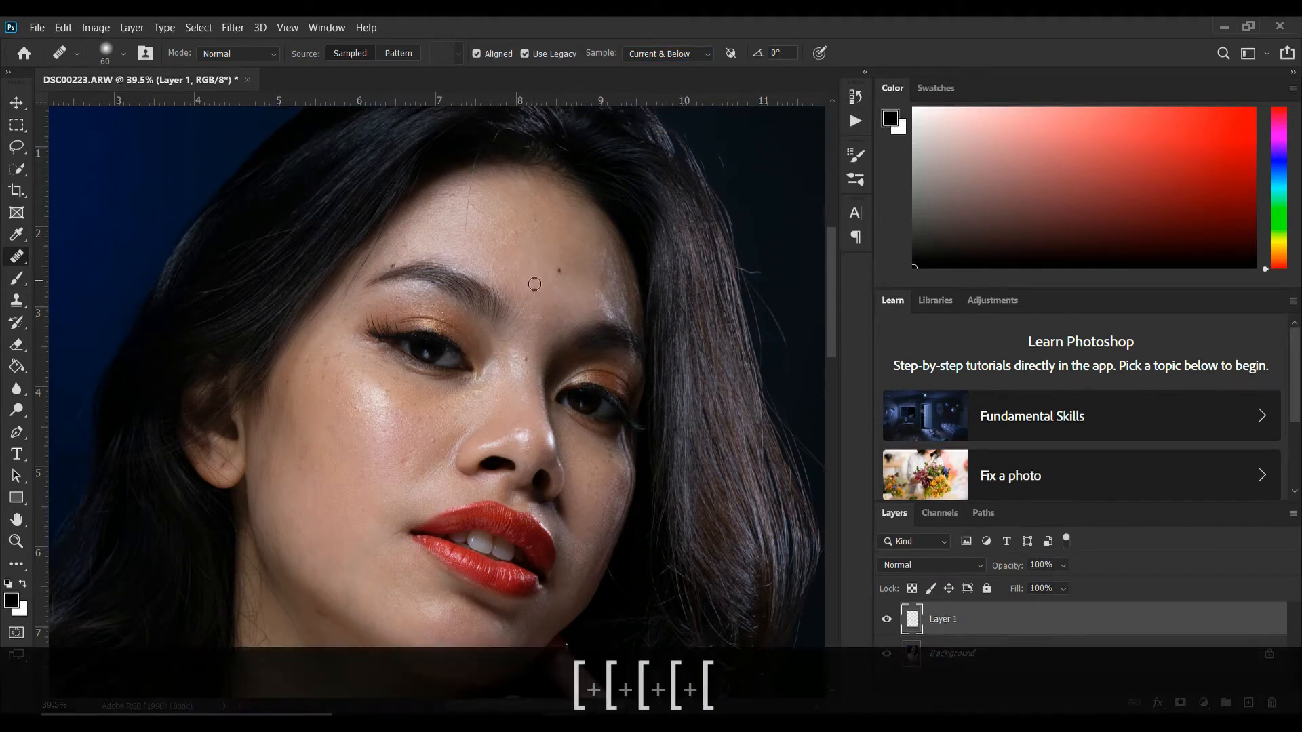
- Heal the blemishes on the forehead with the Healing Brush on Layer 1, sampling clean skin nearby
key(z)
click(533, 277)
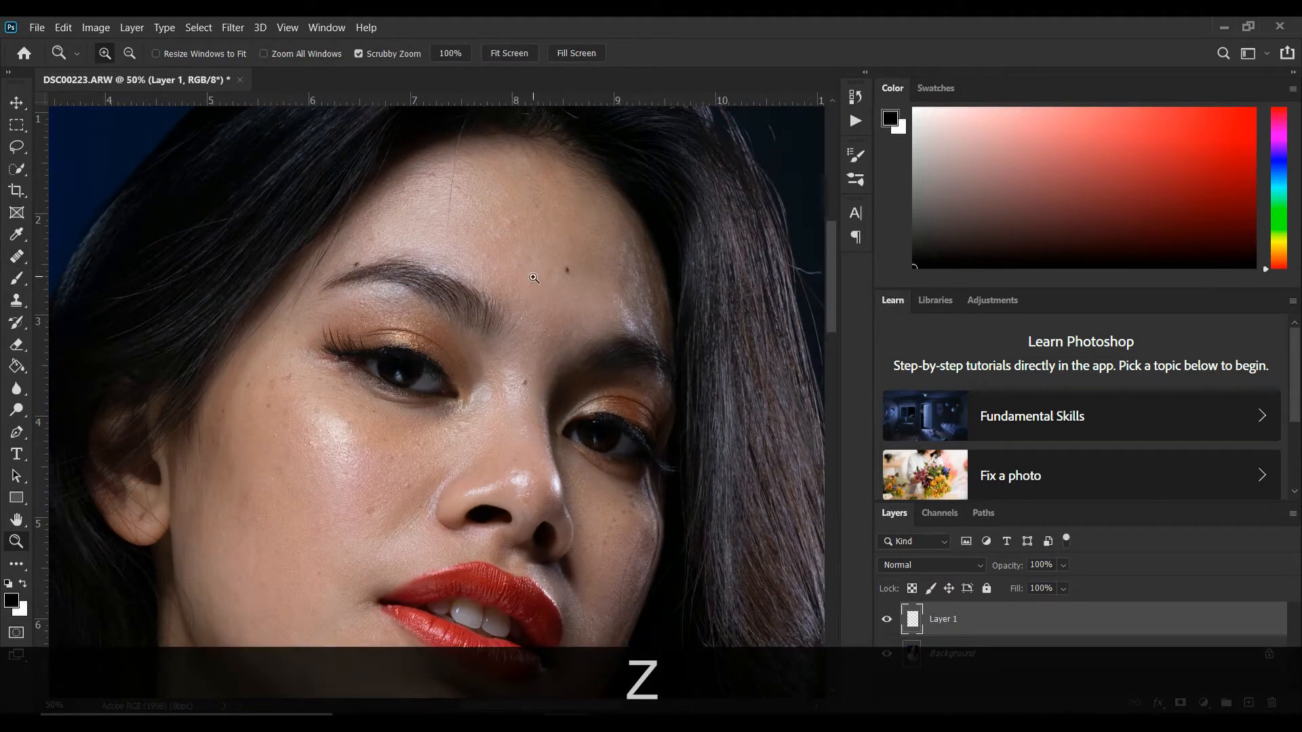
right_click(20, 265)
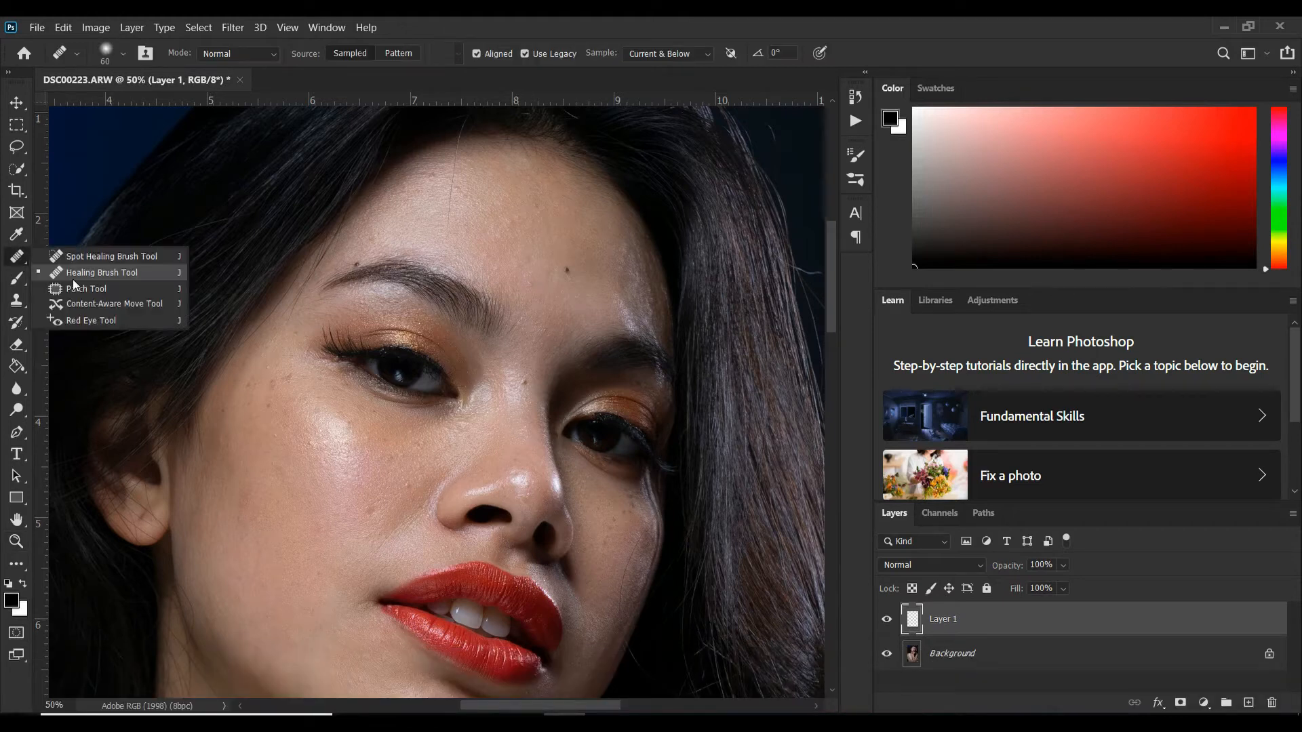
click(76, 275)
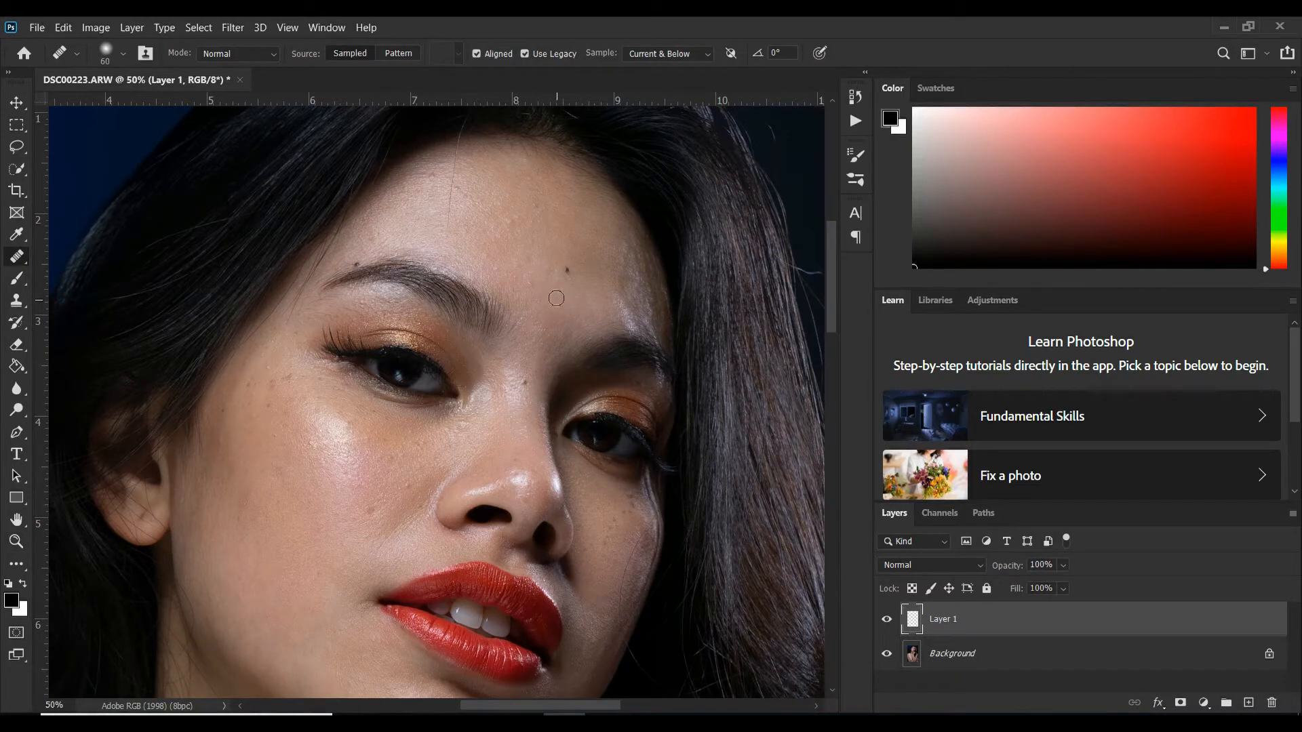
alt+click(543, 220)
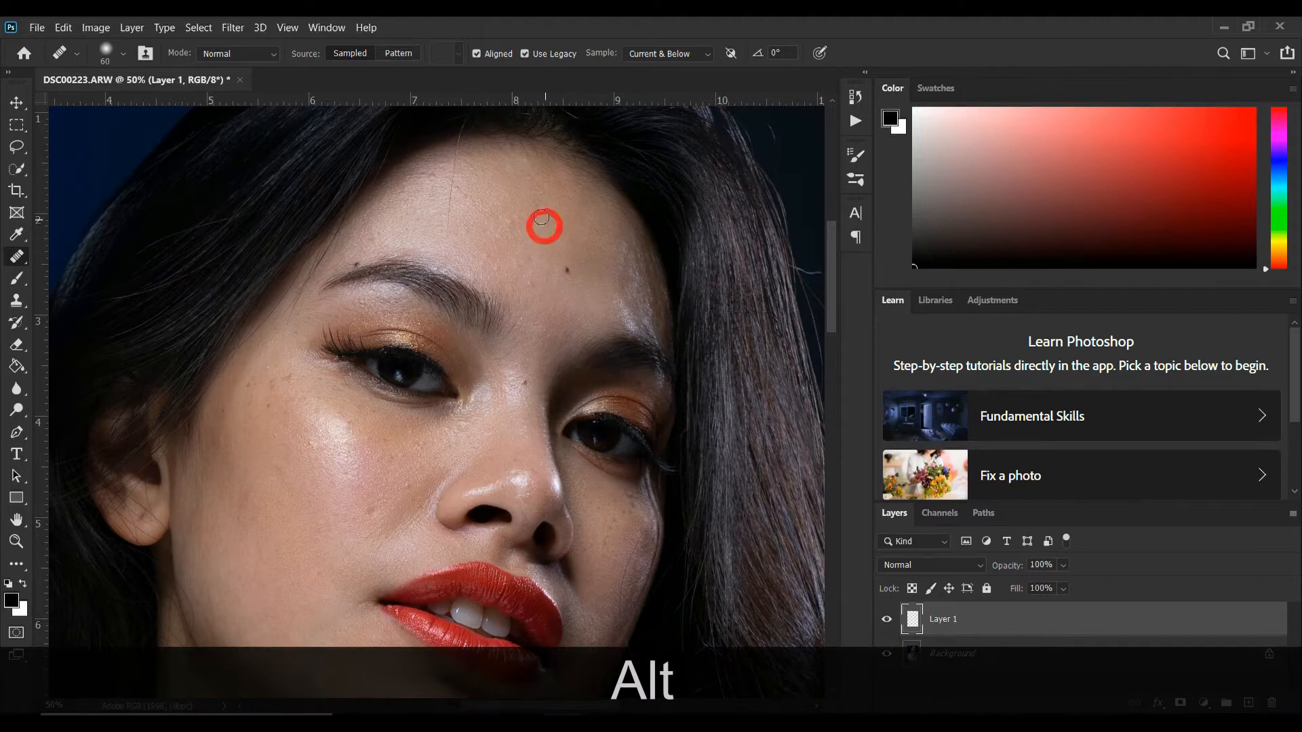
click(538, 204)
alt+click(503, 196)
click(461, 190)
alt+click(509, 211)
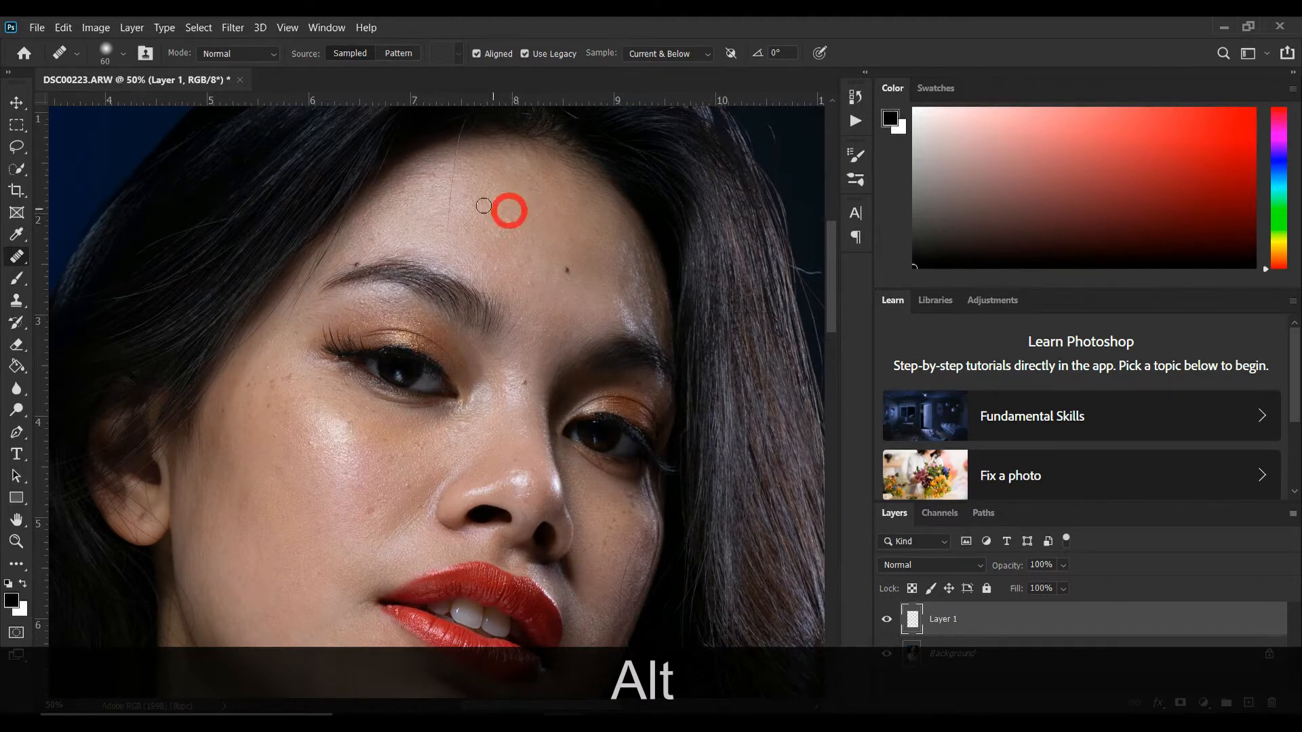
alt+click(398, 224)
drag(375, 240, 382, 227)
- Heal the dark spots on the temple and upper cheek between the eye and the ear, resampling nearby skin
scroll(522, 325, down, 2)
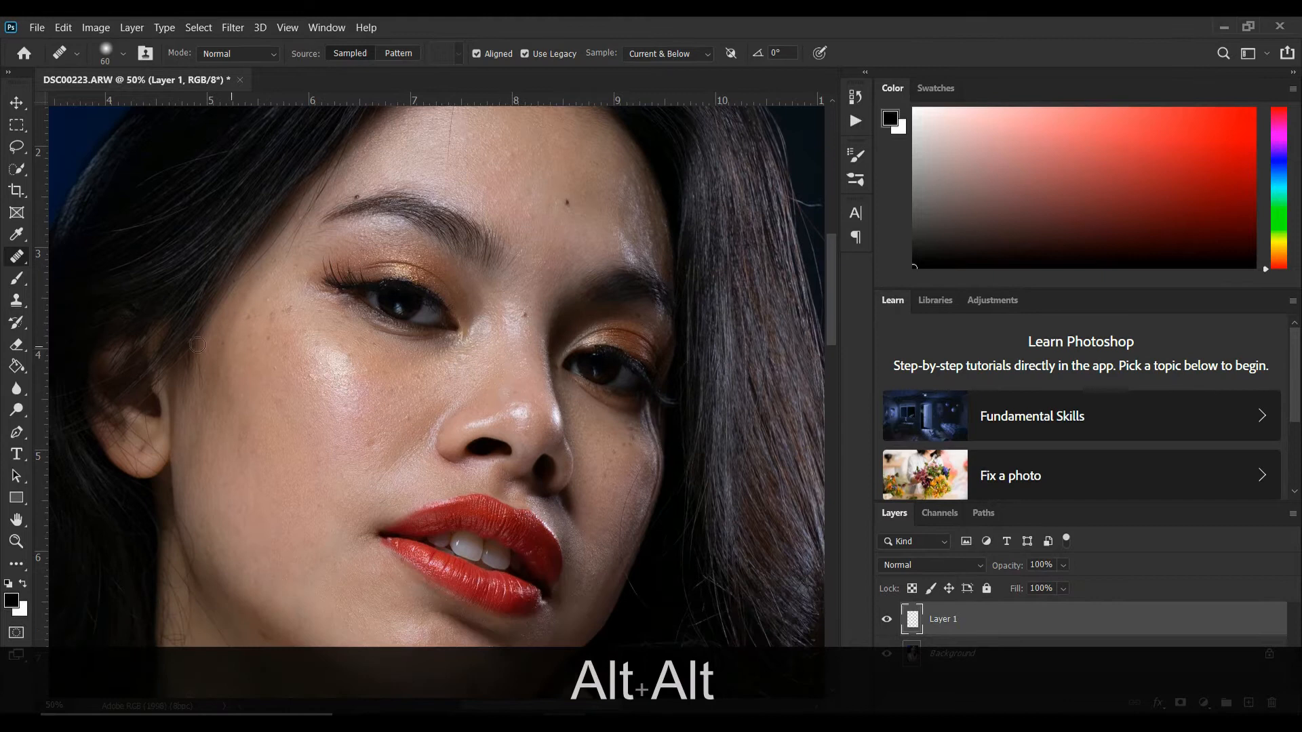
click(271, 351)
alt+click(268, 350)
click(273, 327)
alt+click(267, 337)
drag(286, 310, 282, 320)
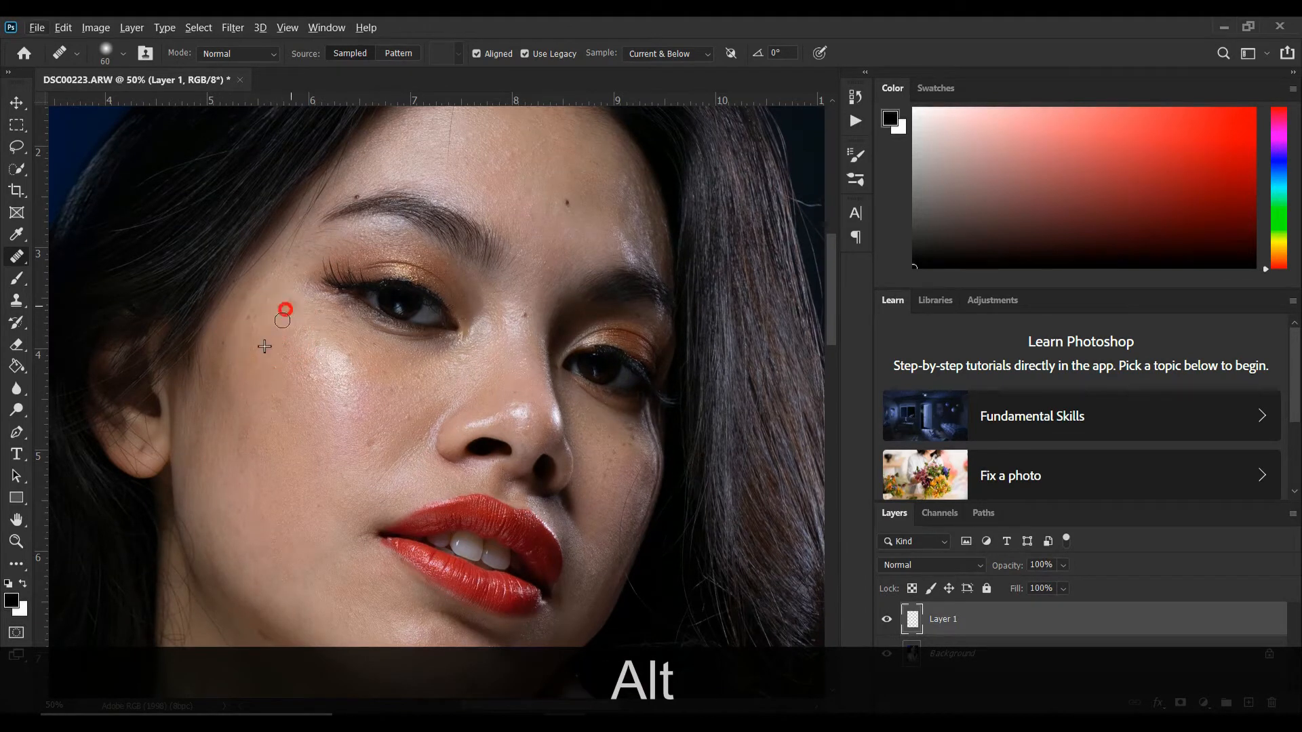
alt+click(270, 335)
click(247, 319)
scroll(511, 405, down, 1)
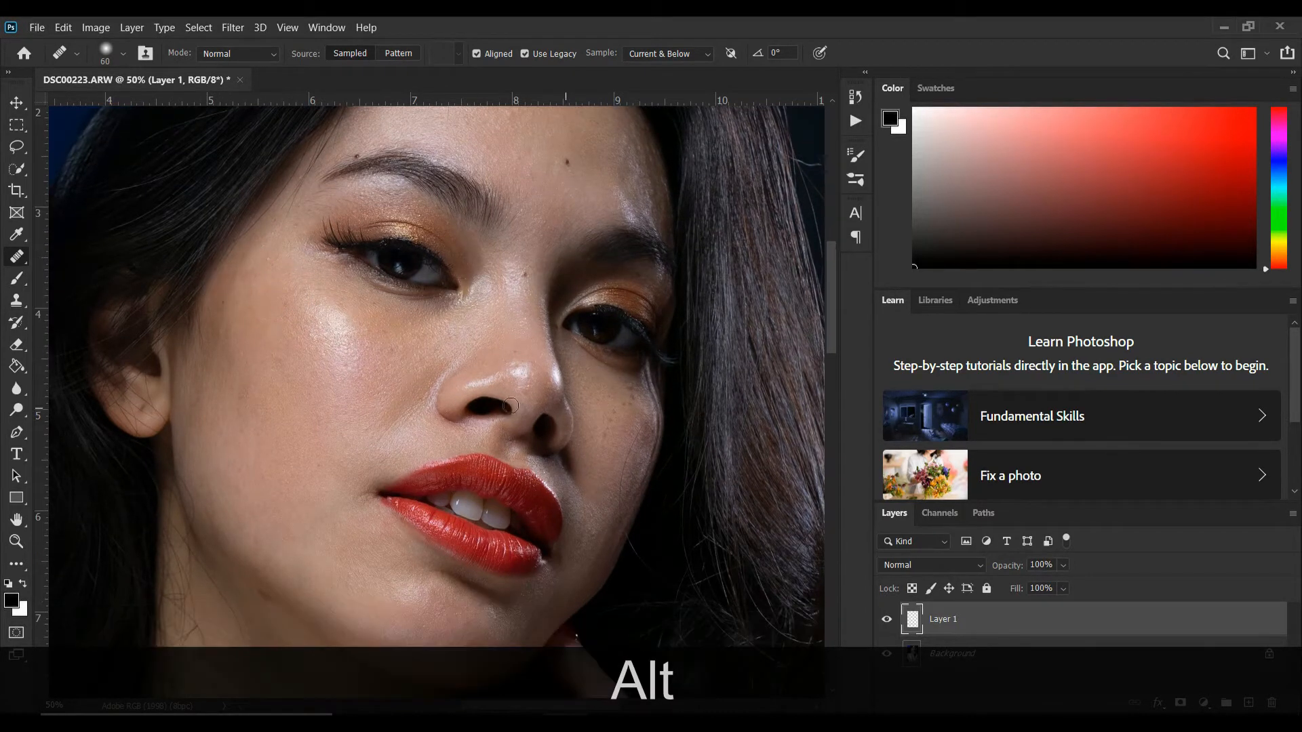
- Heal the remaining marks on the brightly lit cheek using skin sampled beside them
scroll(510, 405, down, 1)
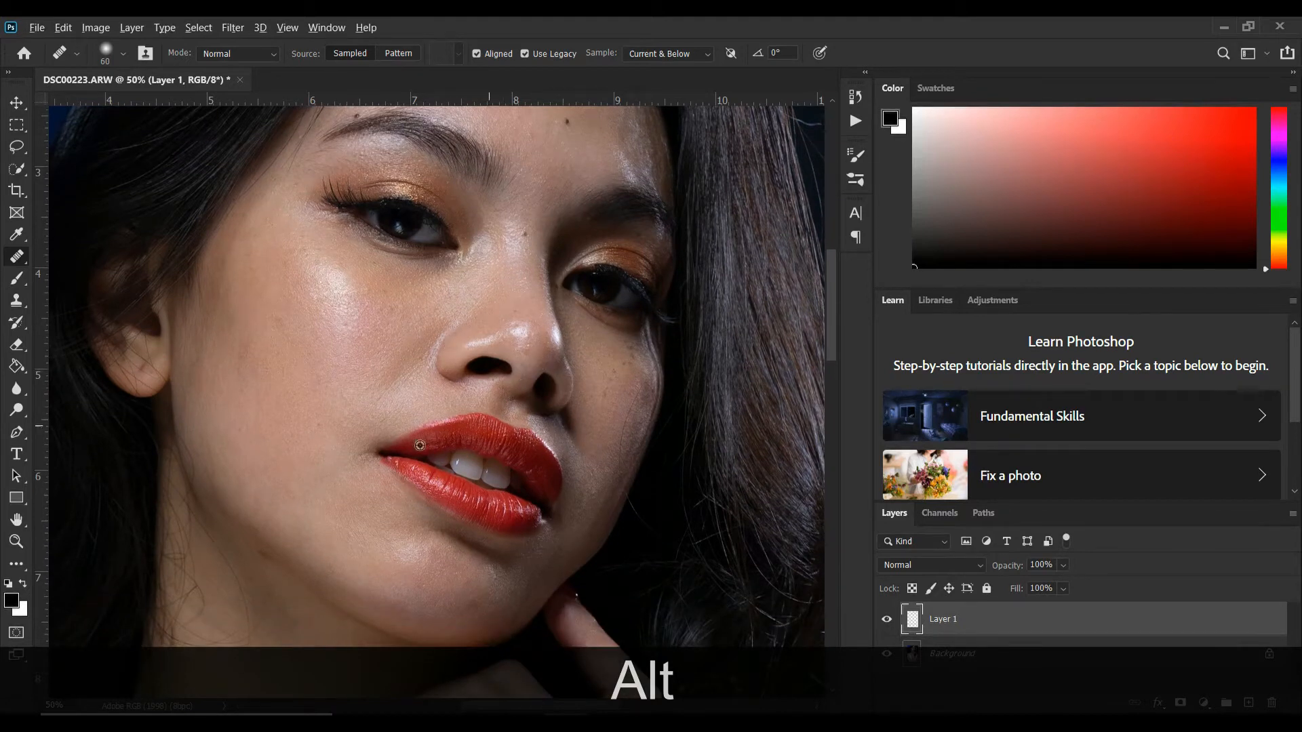
alt+click(253, 396)
alt+click(276, 350)
click(276, 326)
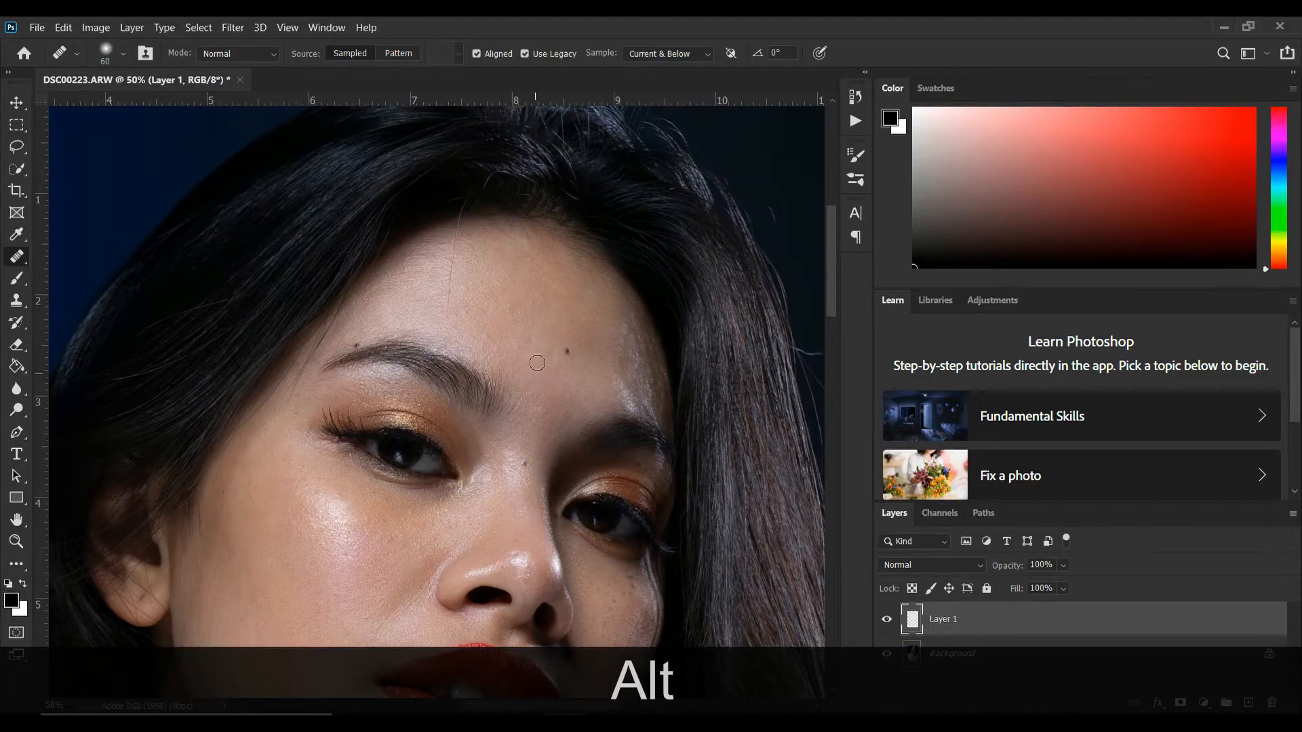
- Heal the remaining forehead marks and the freckles on the shadowed cheek
key(alt)
key(alt)
key(alt)
key(alt)
scroll(659, 324, down, 3)
key(alt)
key(alt)
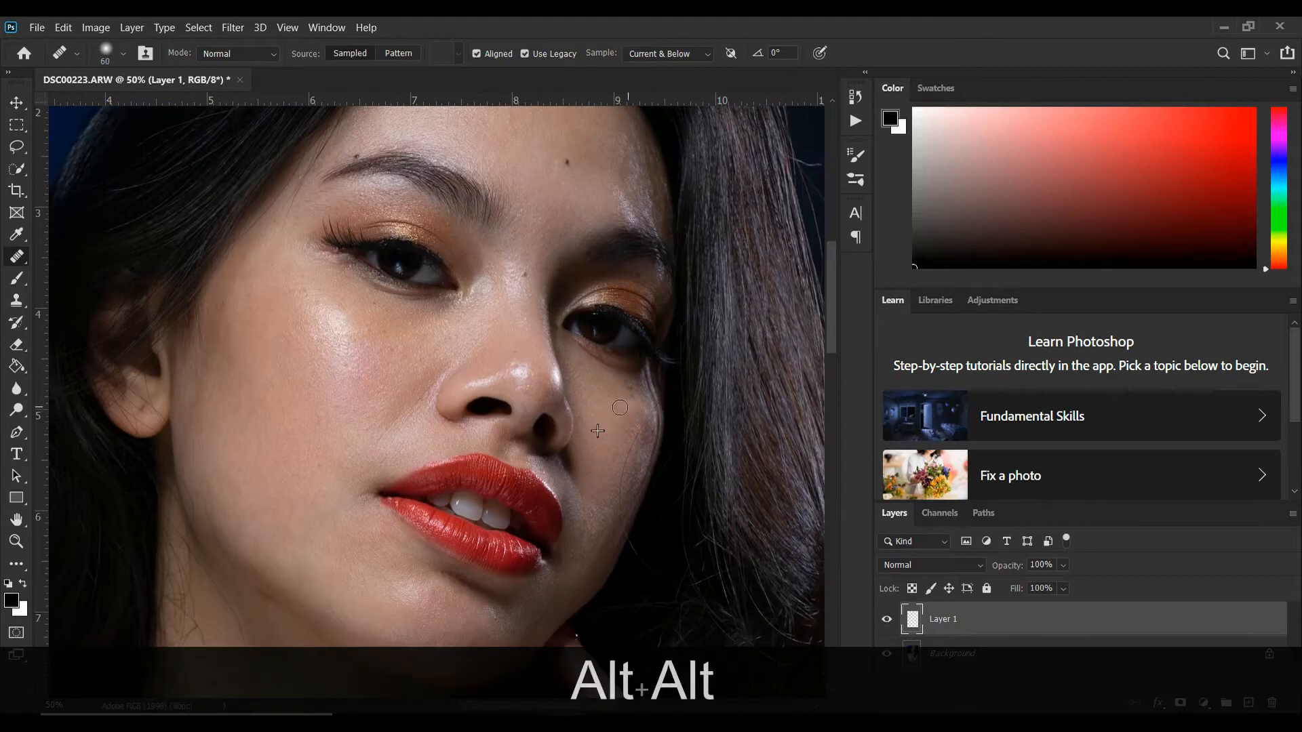
scroll(609, 426, down, 1)
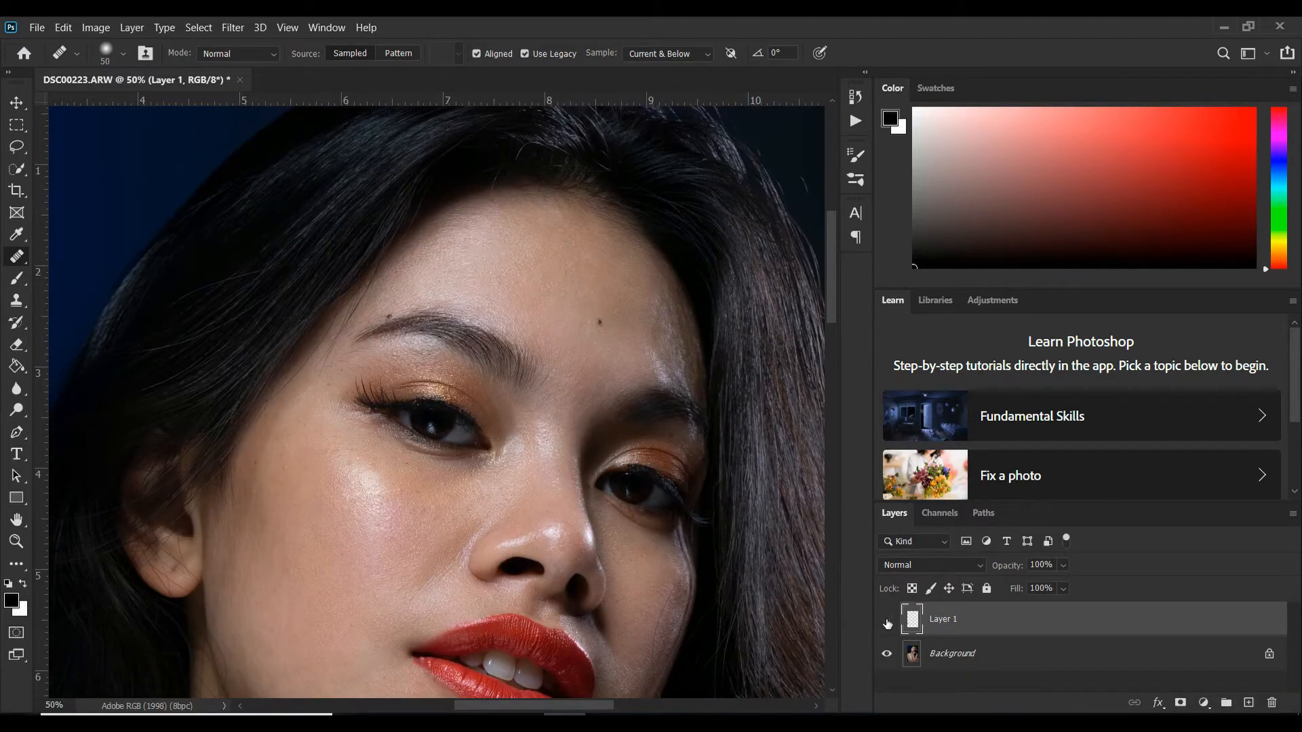
- Compare the skin before and after healing by toggling the visibility of Layer 1
click(886, 622)
click(887, 623)
click(887, 622)
click(887, 622)
- Heal the spot on the jawline and the marks at the edge of the lower cheek with the Healing Brush
key(z)
scroll(561, 398, down, 5)
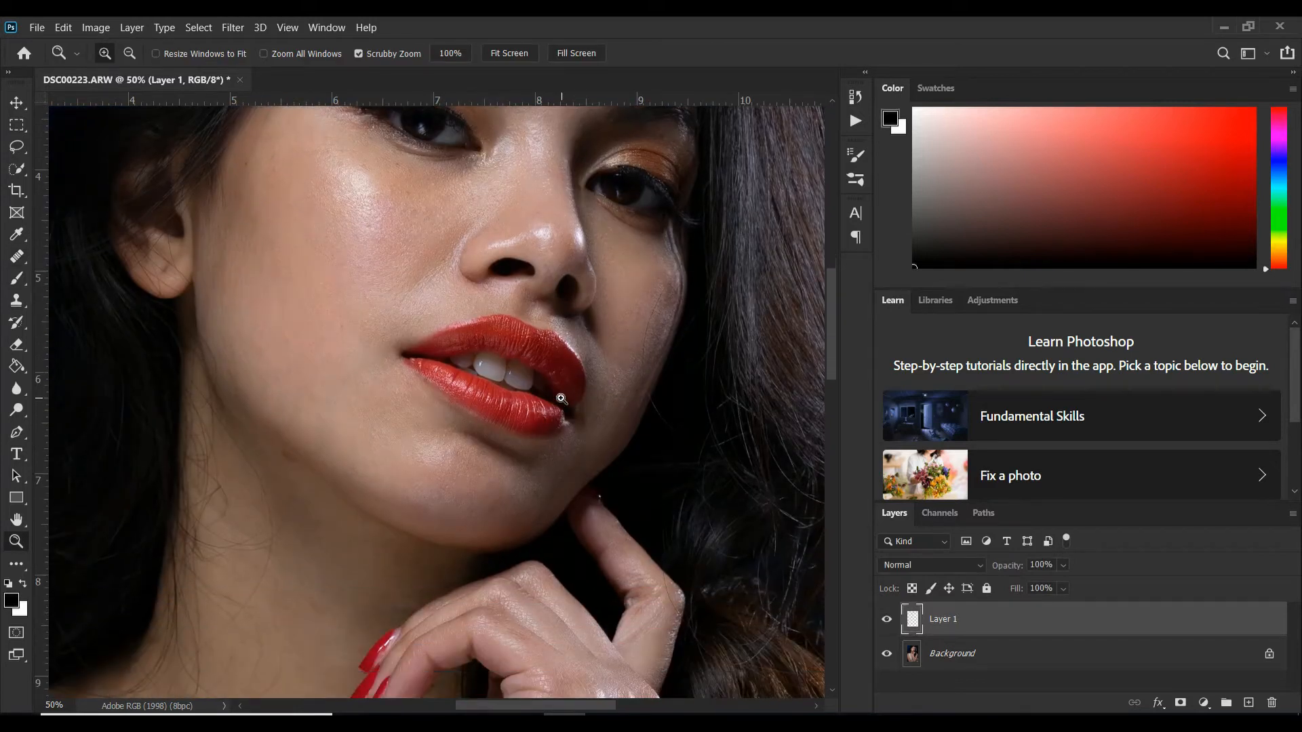
mouse_move(17, 256)
mouse_down()
mouse_move(75, 287)
mouse_move(78, 274)
mouse_up()
alt+click(284, 479)
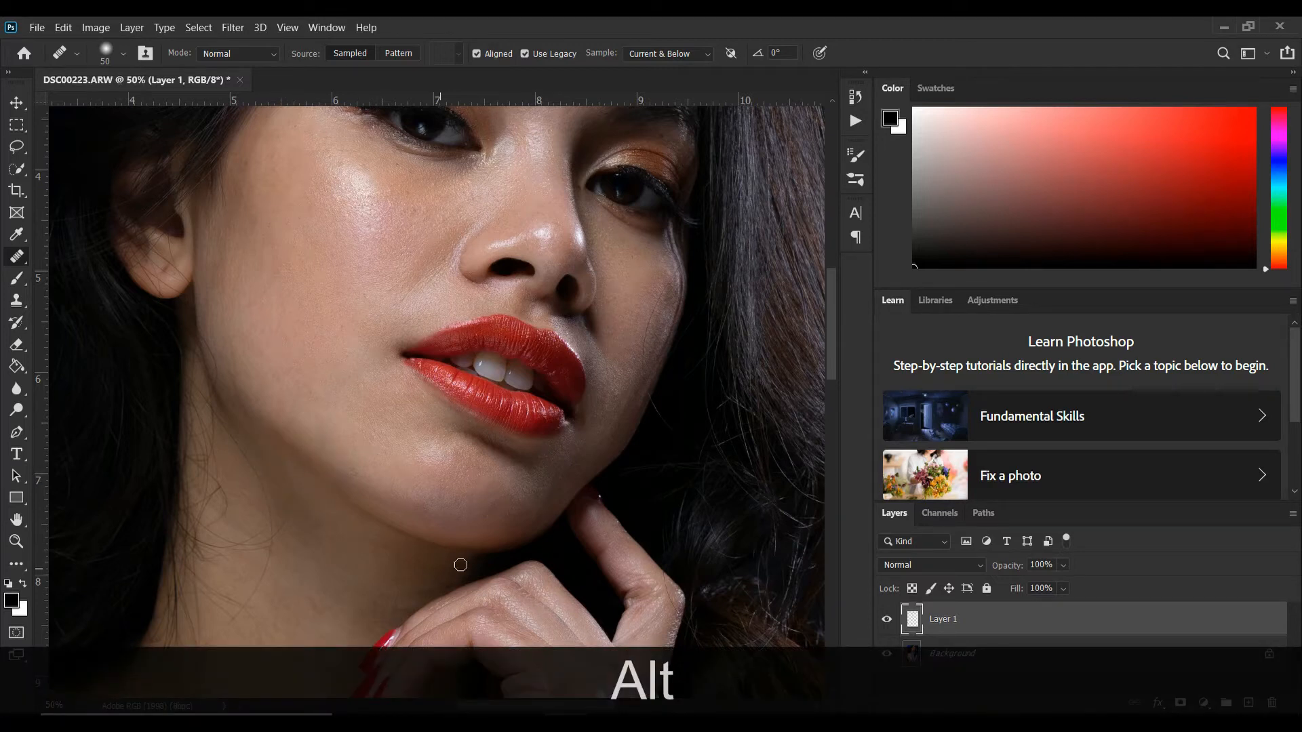
alt+click(235, 378)
- Heal the small marks on the temple beside the outer corner of the eye
scroll(292, 359, up, 2)
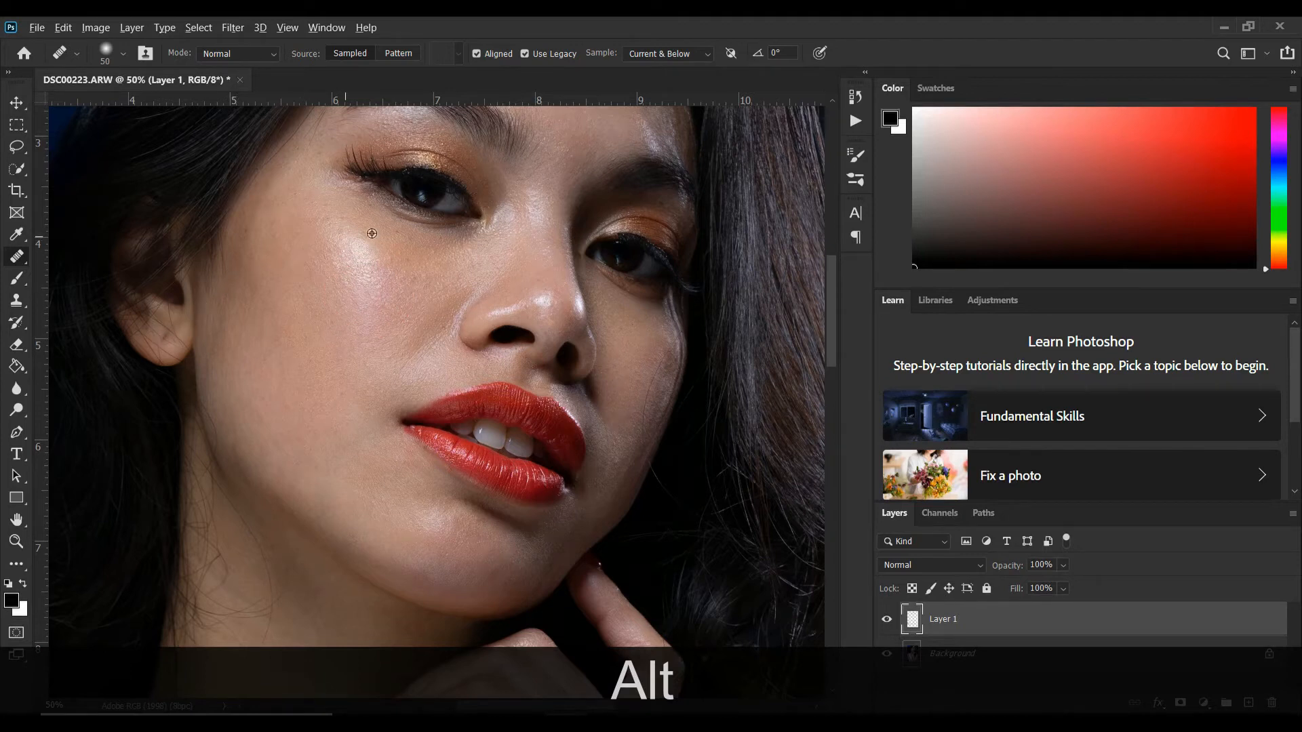
alt+click(307, 184)
scroll(306, 187, up, 3)
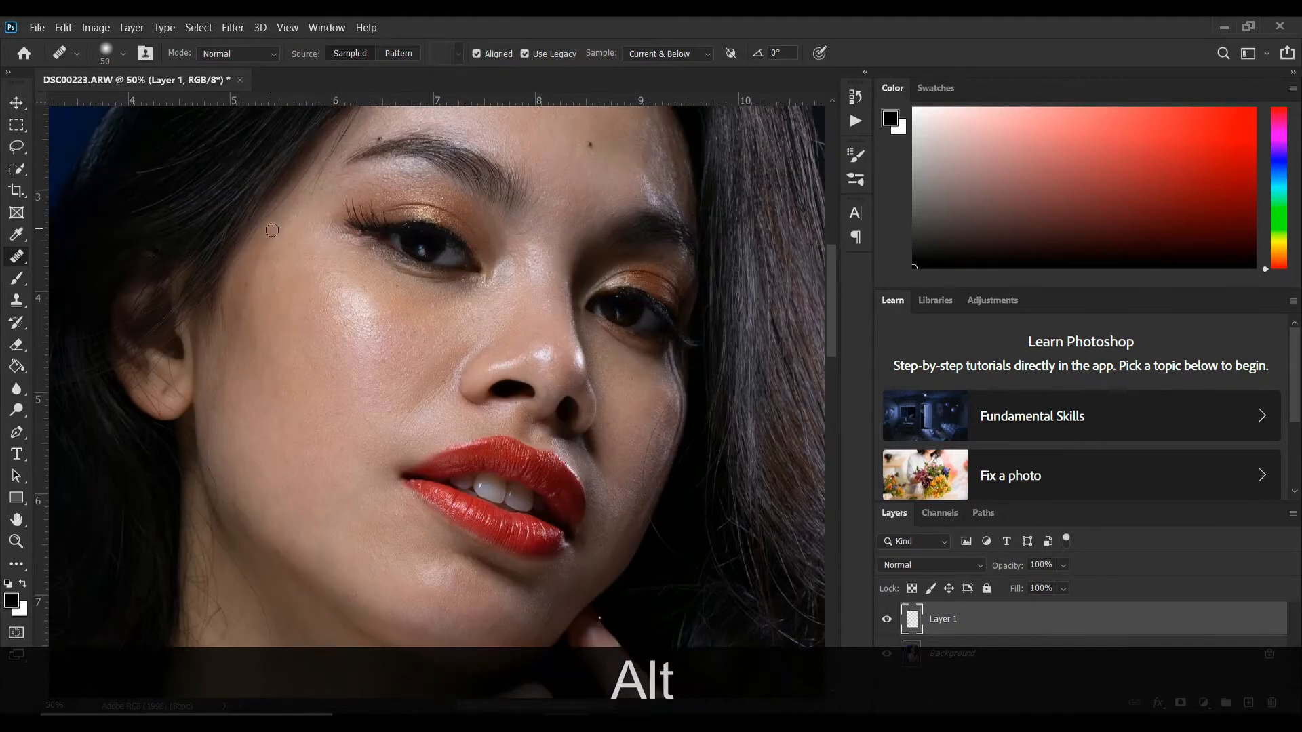
alt+click(329, 250)
click(332, 234)
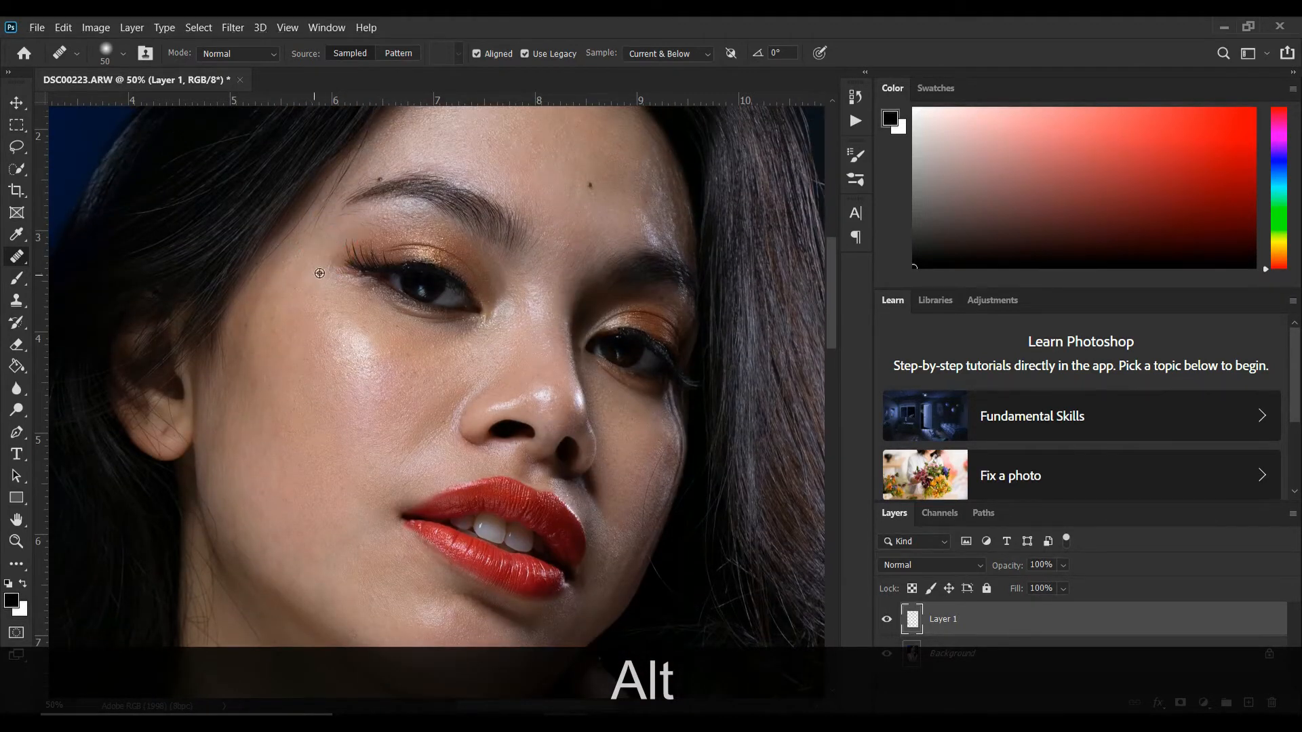
alt+click(328, 261)
drag(367, 224, 364, 225)
- Create a layer named DodgingandBuring in Soft Light mode, filled with the Soft-Light-neutral 50% gray
key(z)
alt+click(486, 366)
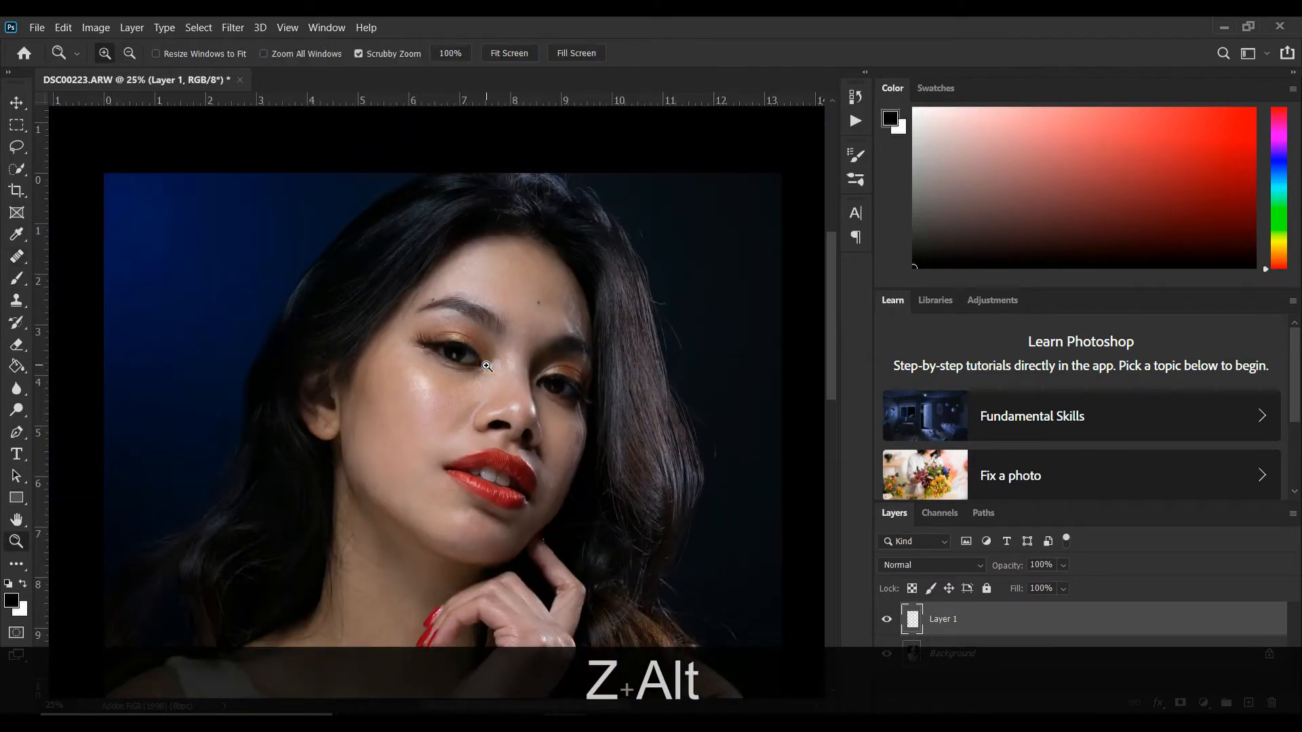
drag(534, 491, 520, 438)
scroll(552, 451, down, 3)
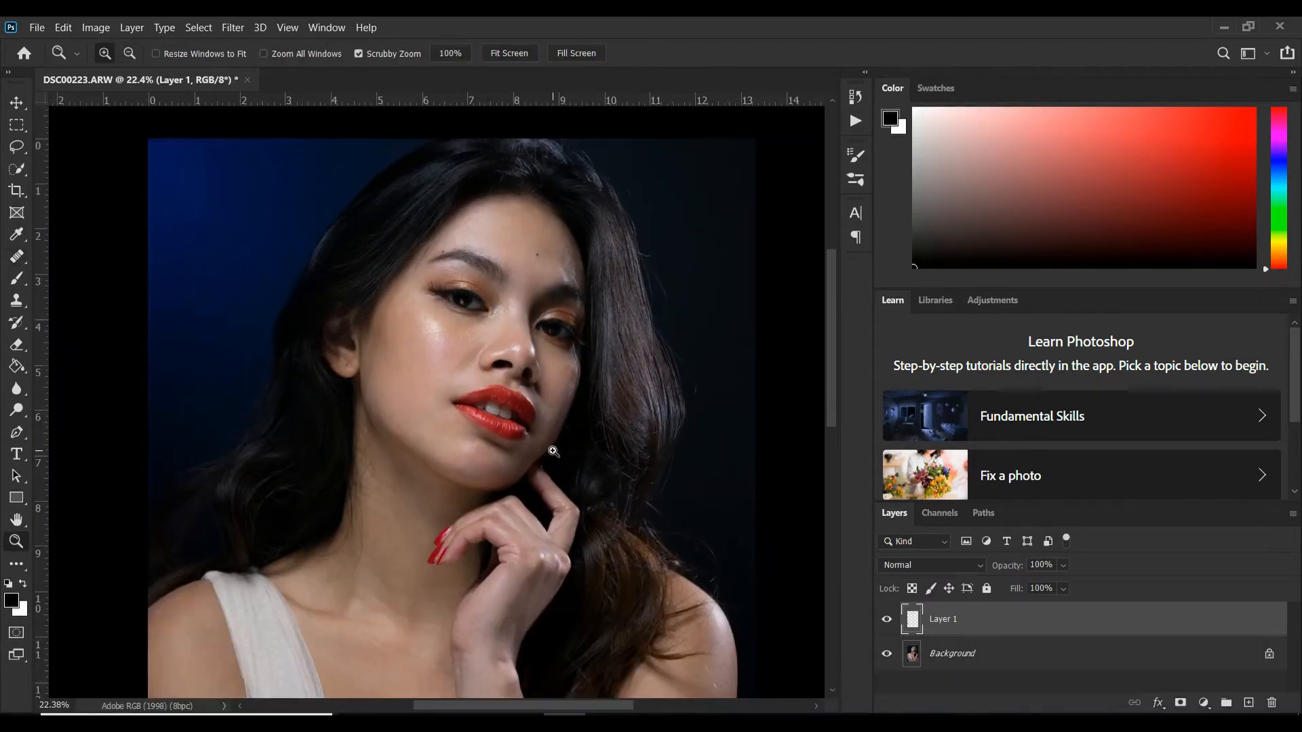
scroll(553, 451, down, 1)
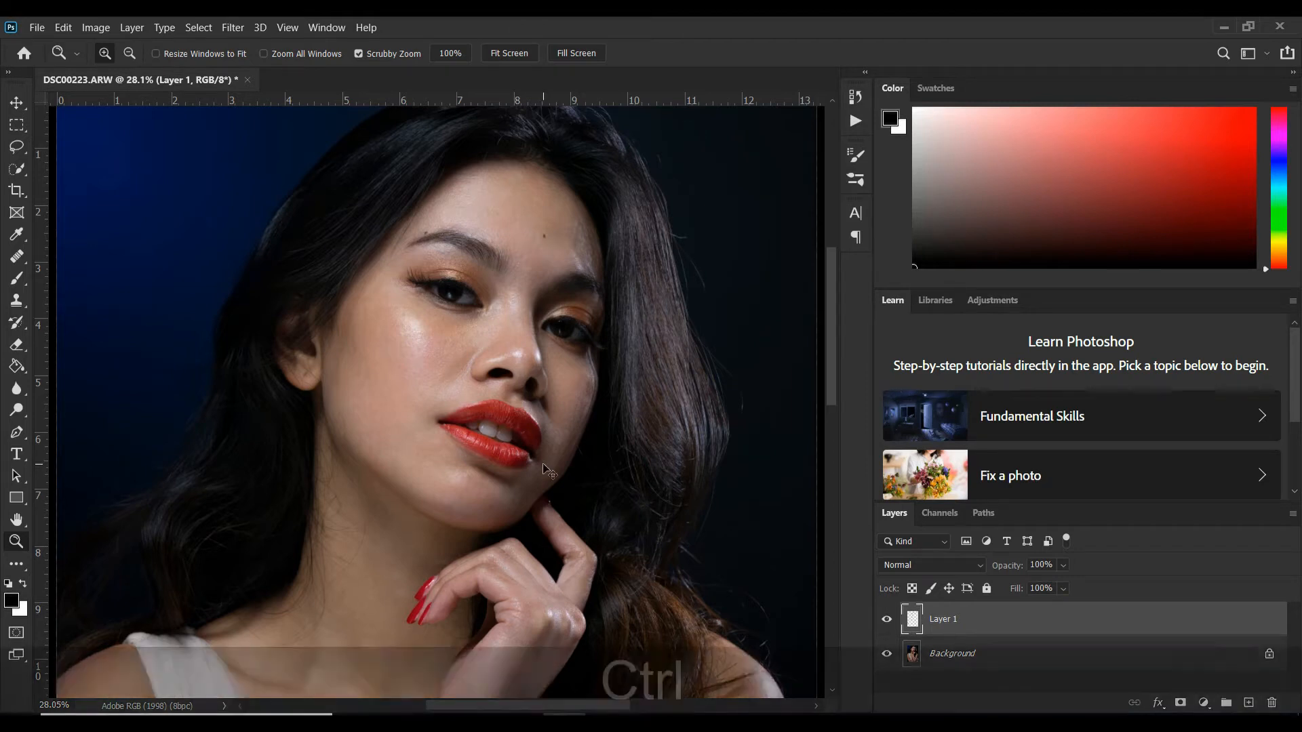
key(ctrl+shift+n)
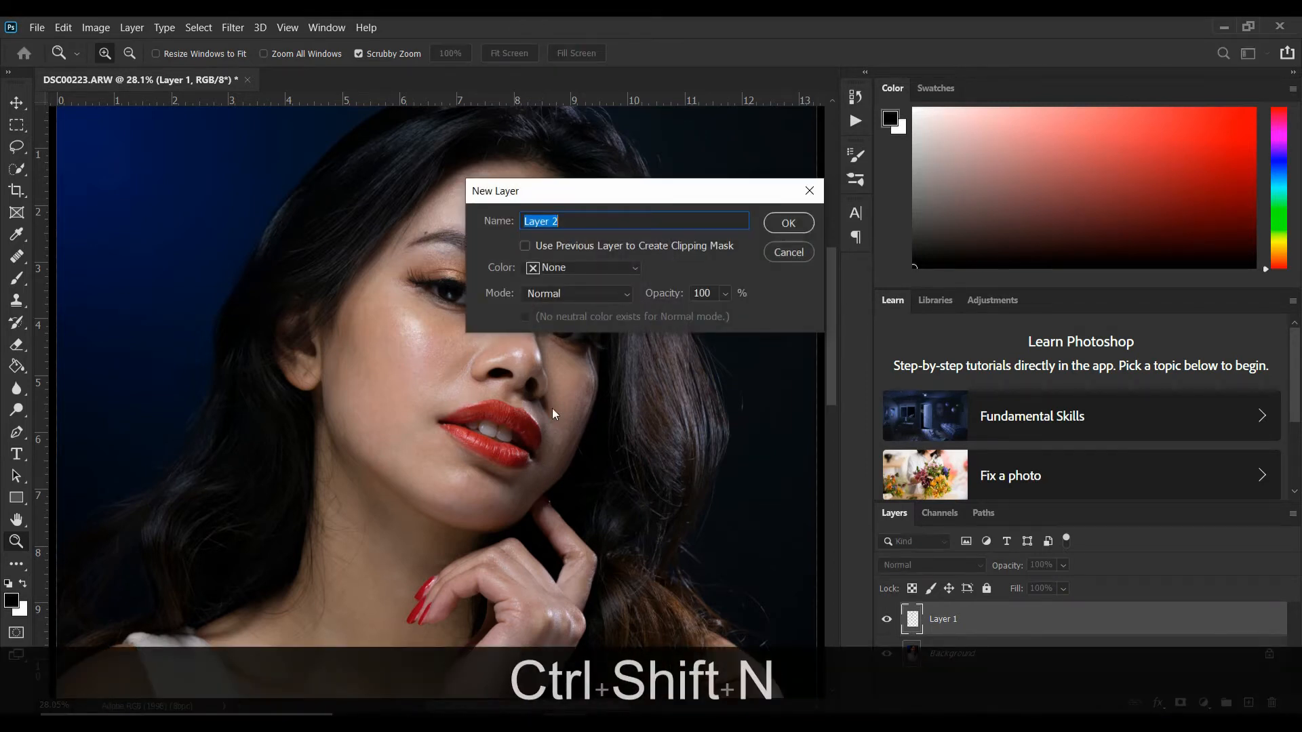
text(Do)
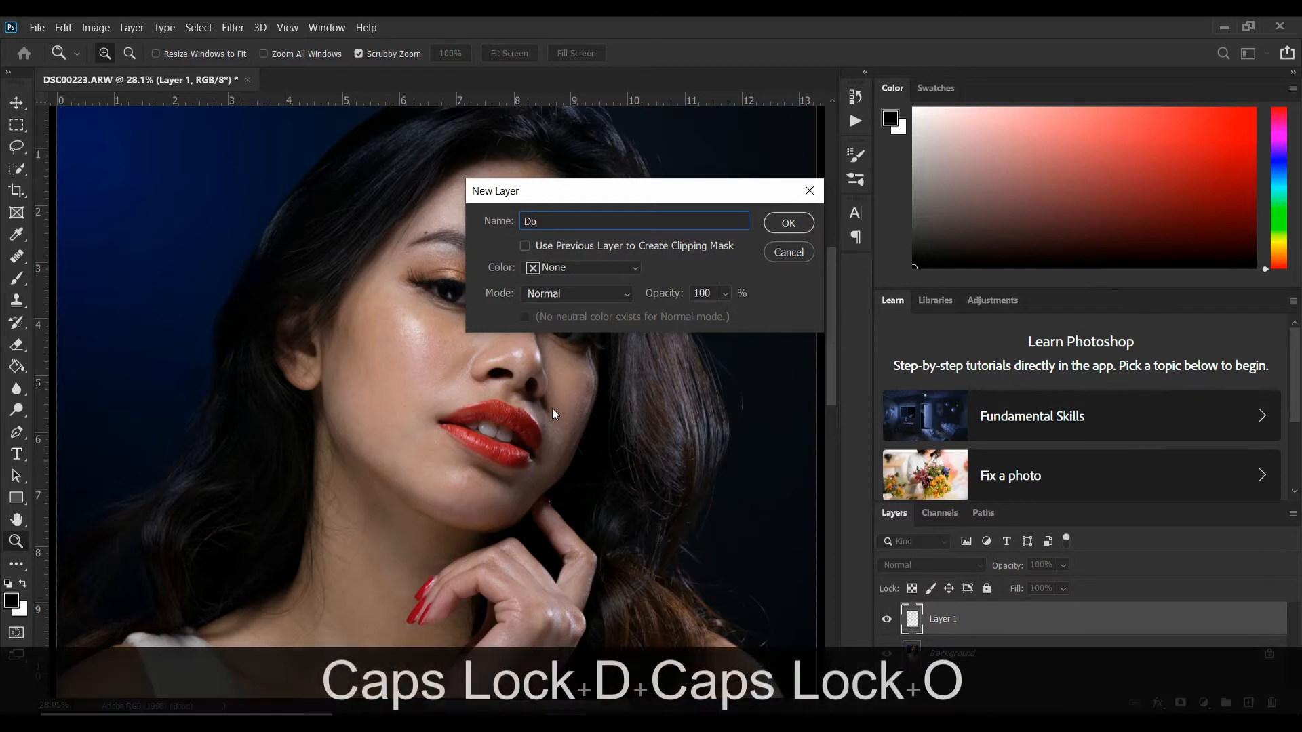
text(dginga)
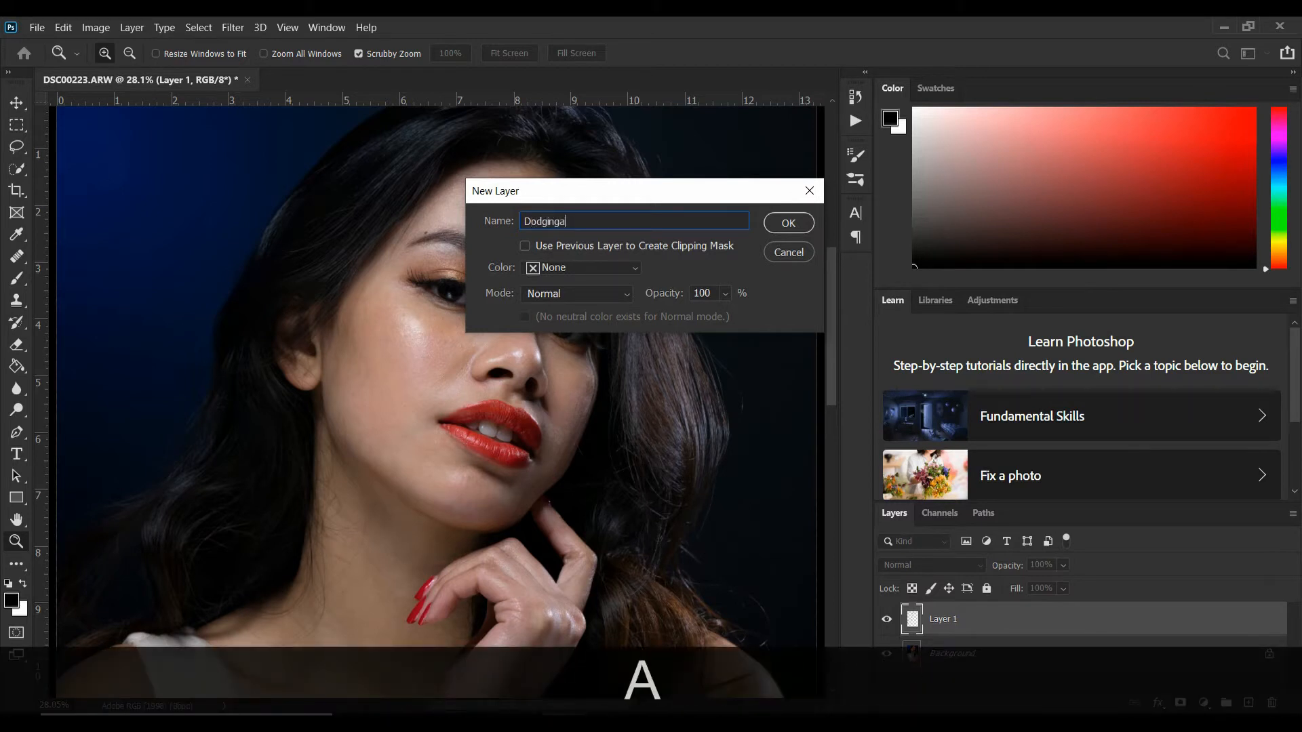
text(ndBuring)
click(577, 293)
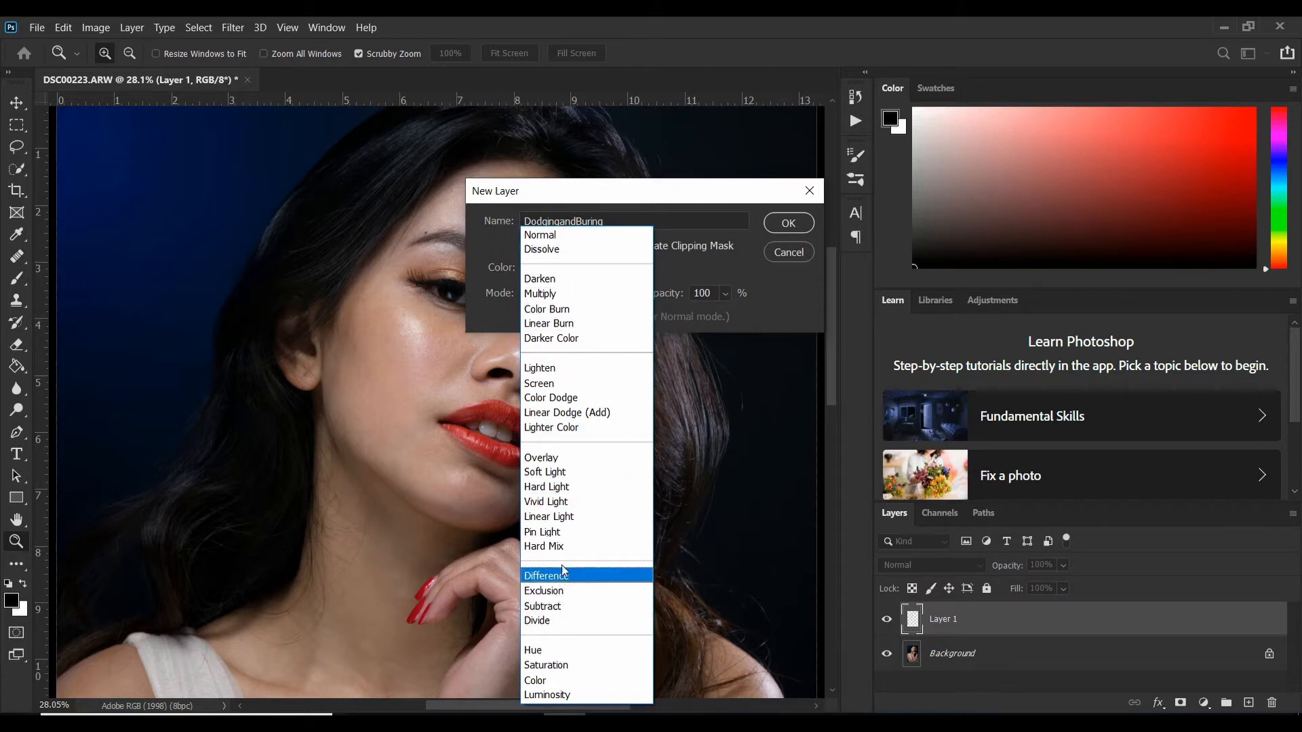
click(552, 472)
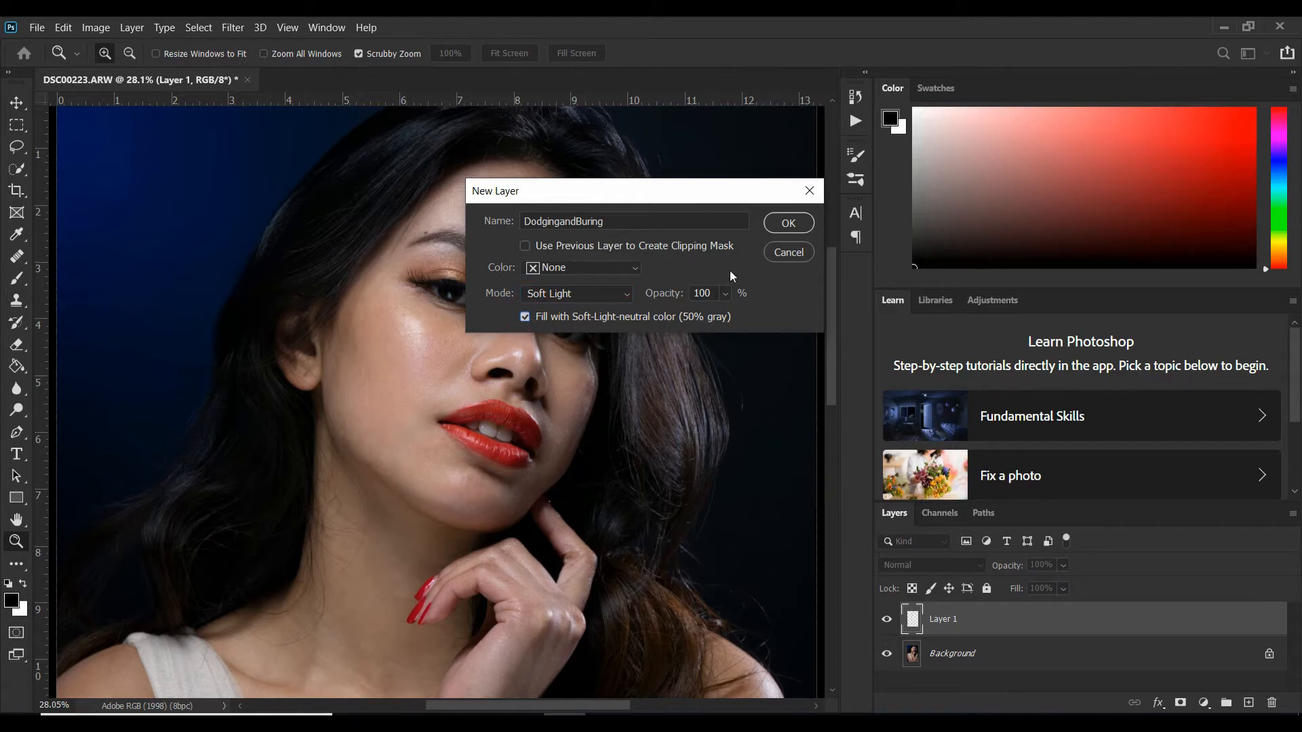
click(786, 223)
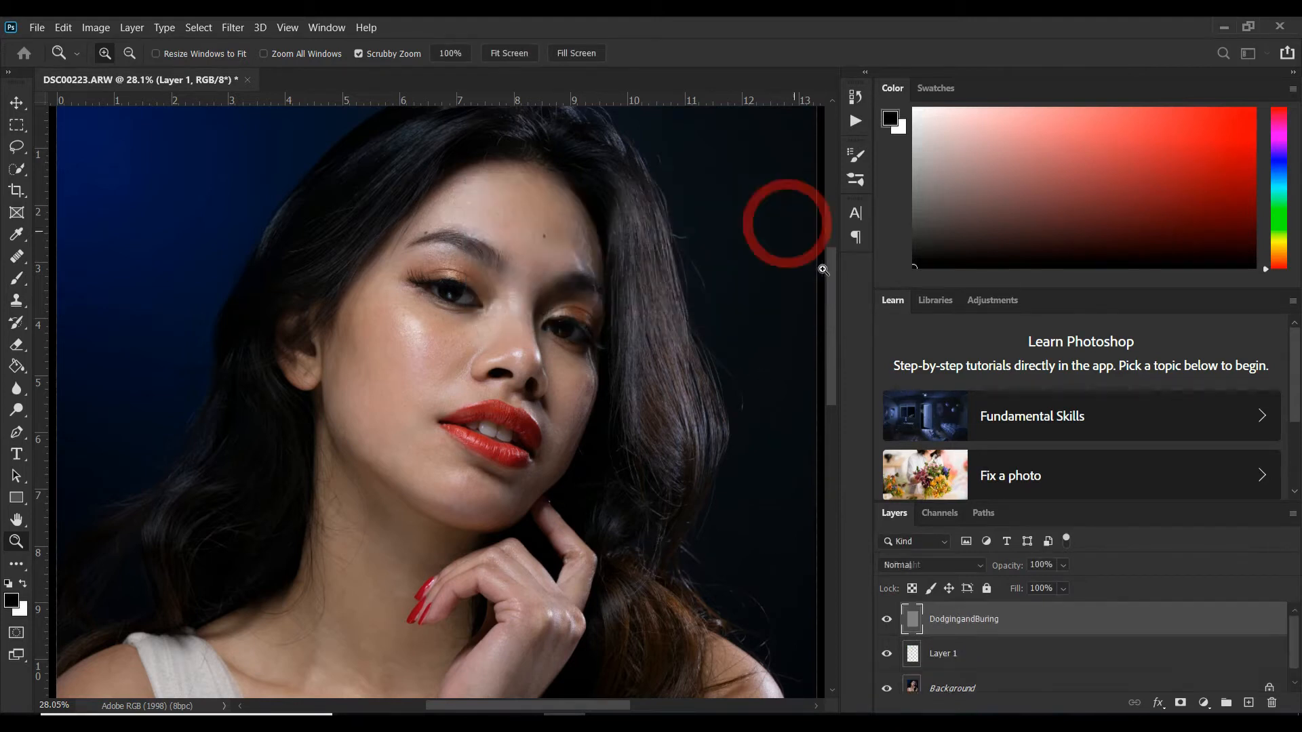
- Set the brush flow to 100% and paint dark and light test strokes over the forehead and cheek
key(b)
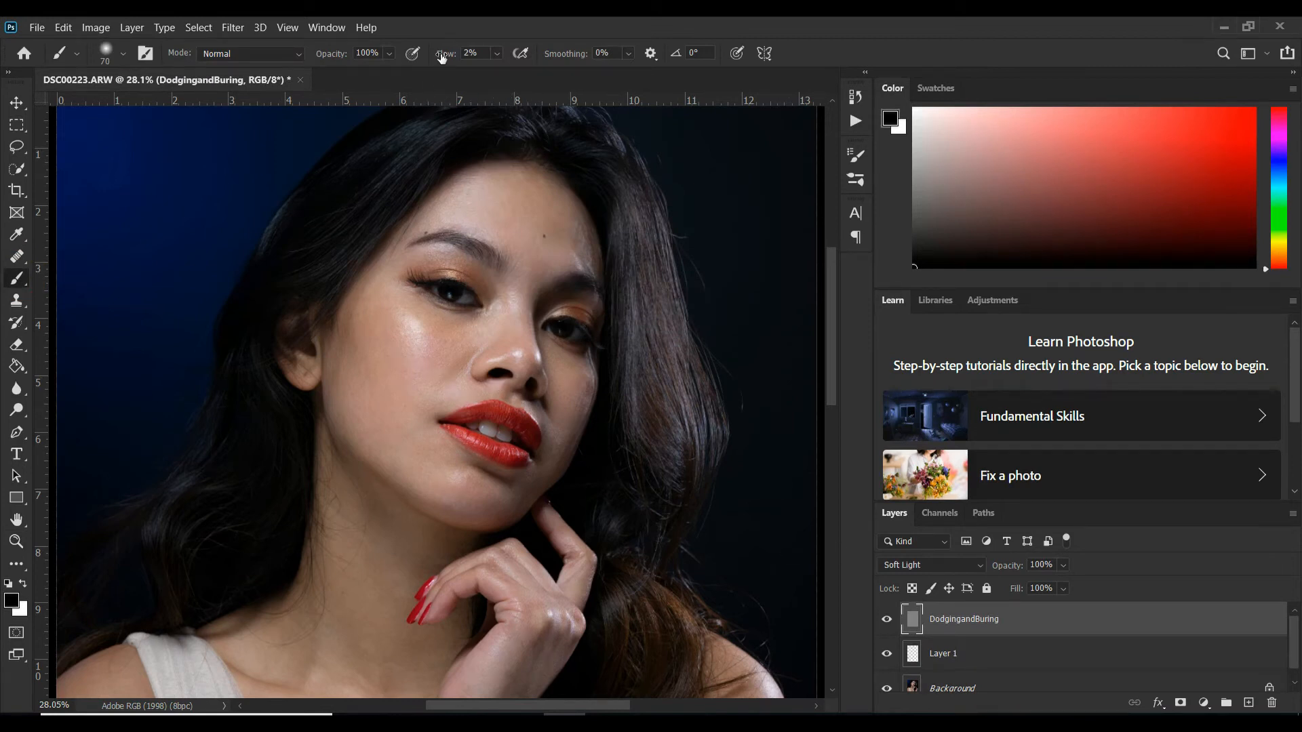
drag(441, 58, 595, 52)
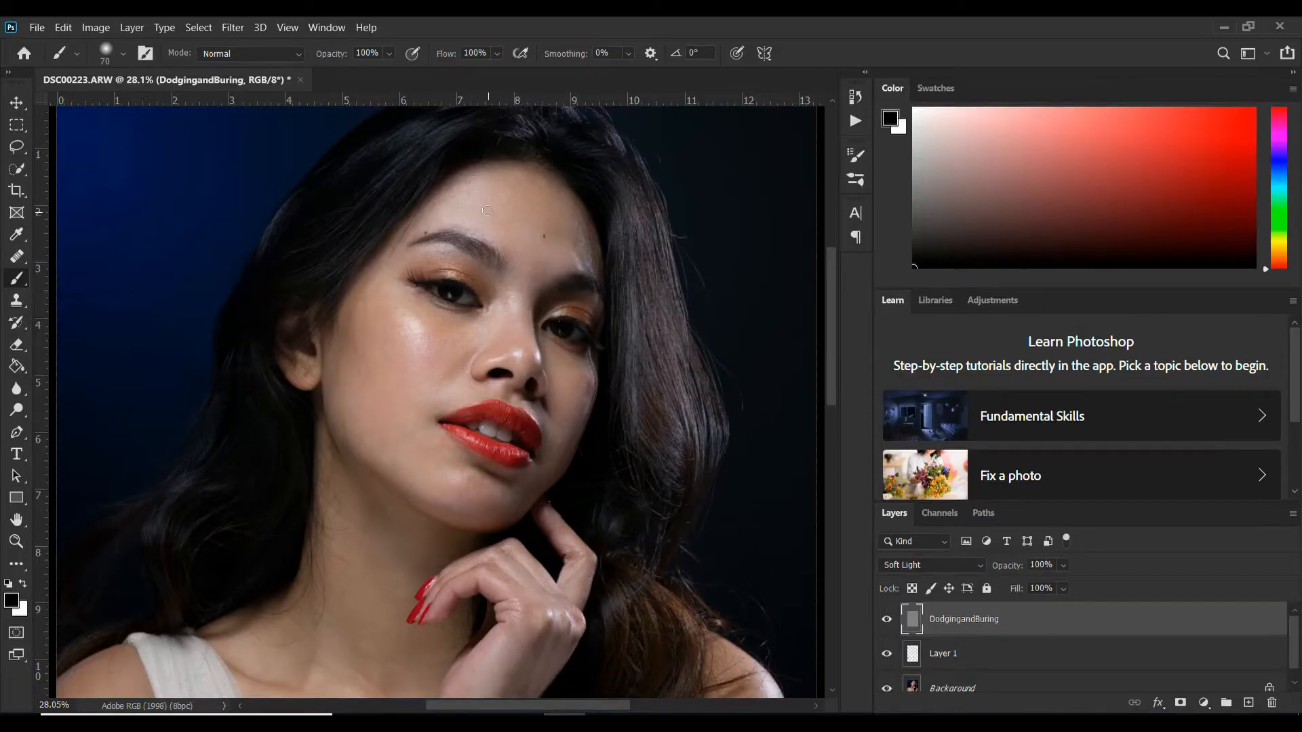
drag(487, 211, 523, 251)
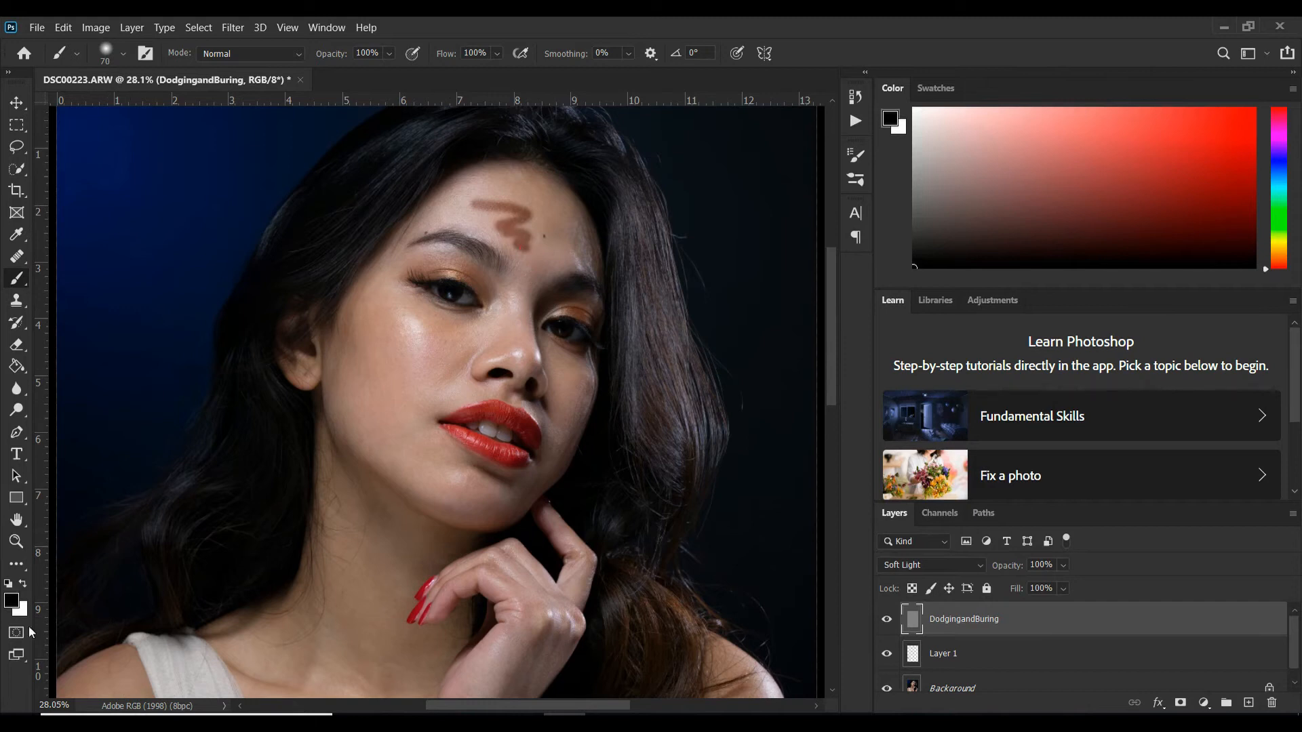
click(22, 585)
key(x)
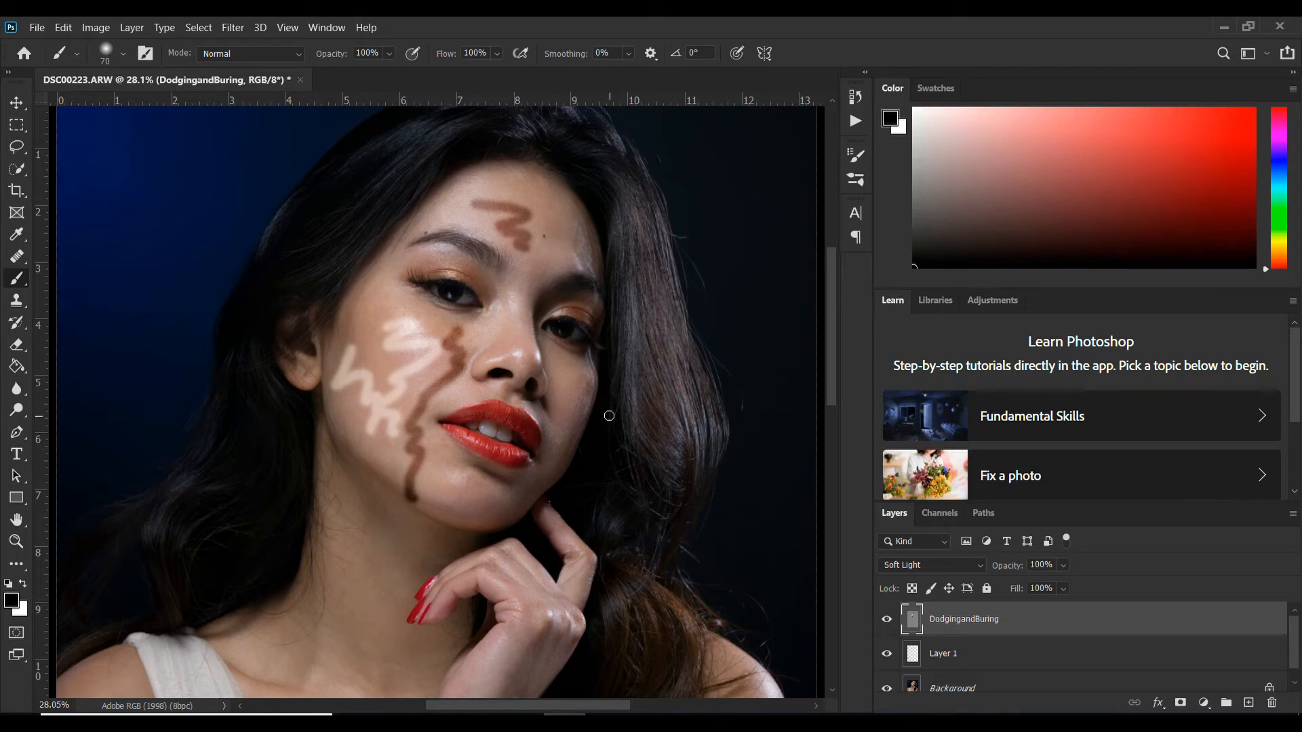
- Undo the test strokes on the forehead and cheek and lower the brush flow
key(ctrl+z)
key(ctrl+z)
key(ctrl+z)
key(ctrl+z)
key(ctrl+z)
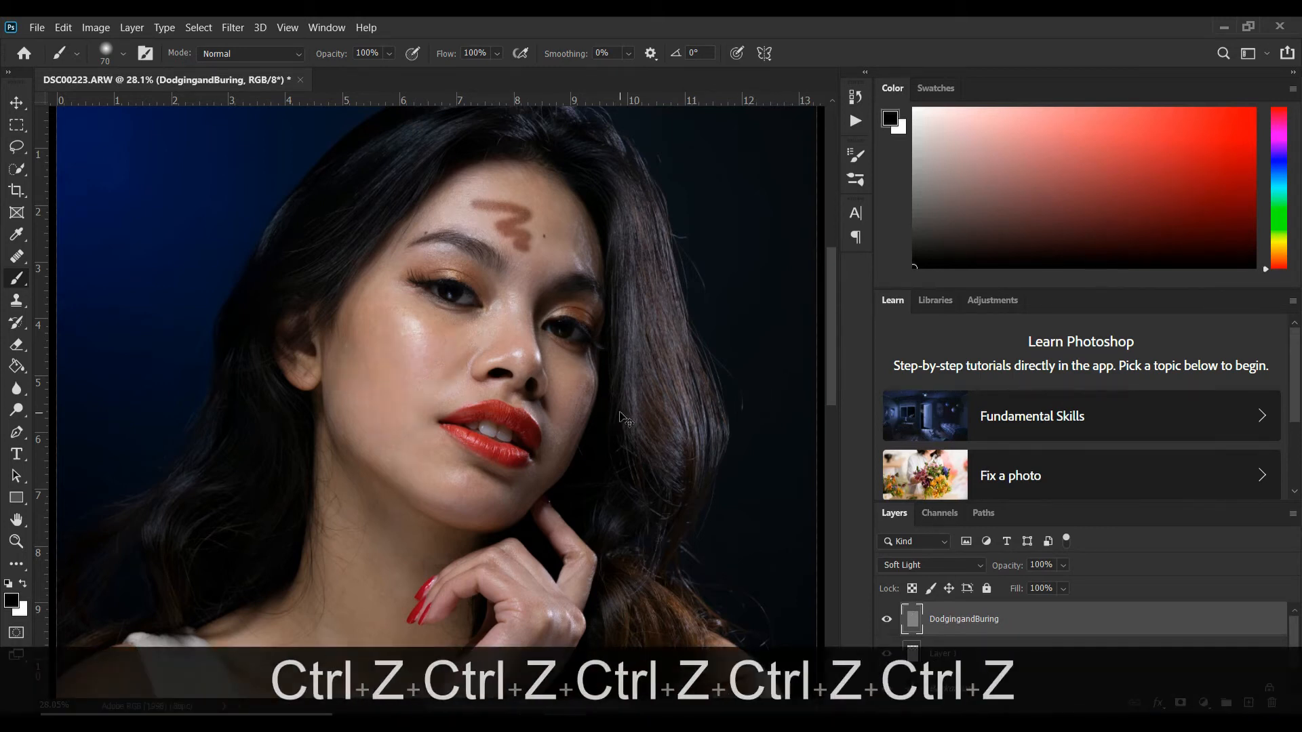
key(ctrl+z)
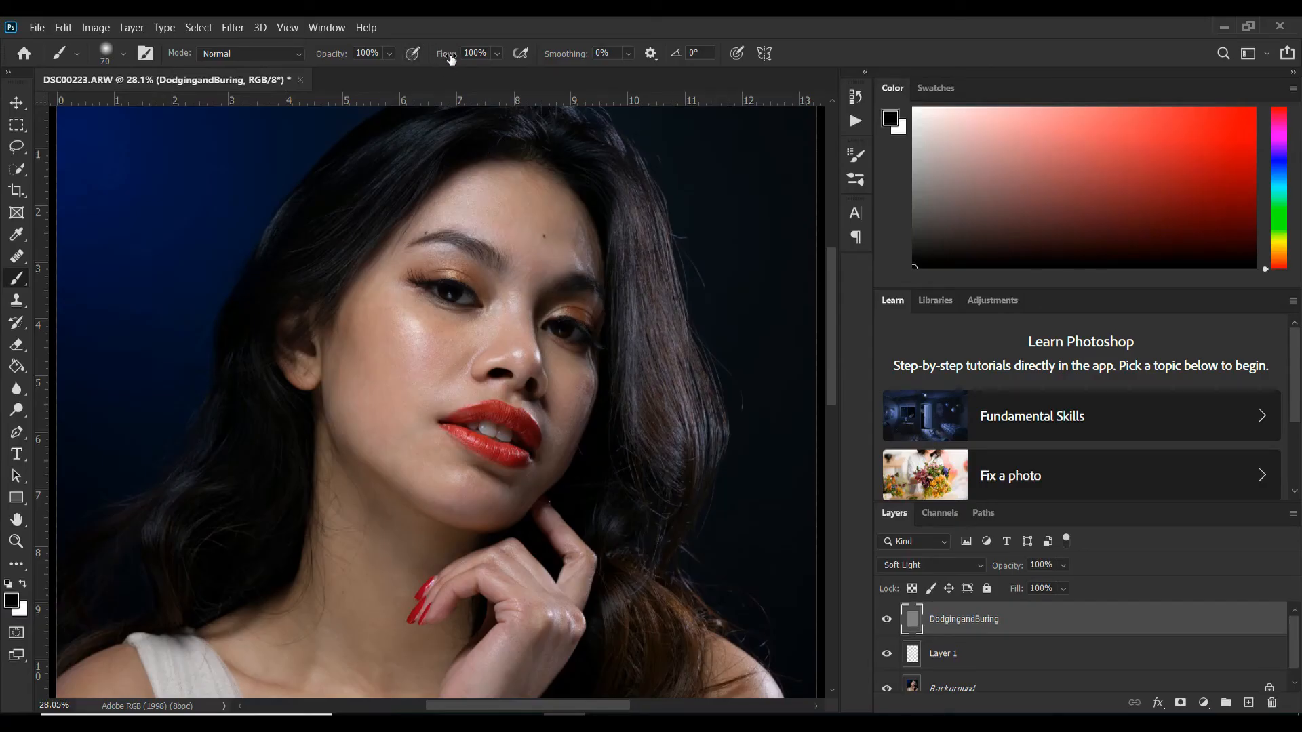
drag(452, 54, 334, 53)
- Open a second window for DSC00223.ARW and arrange the two views as 2-up Vertical
key(z)
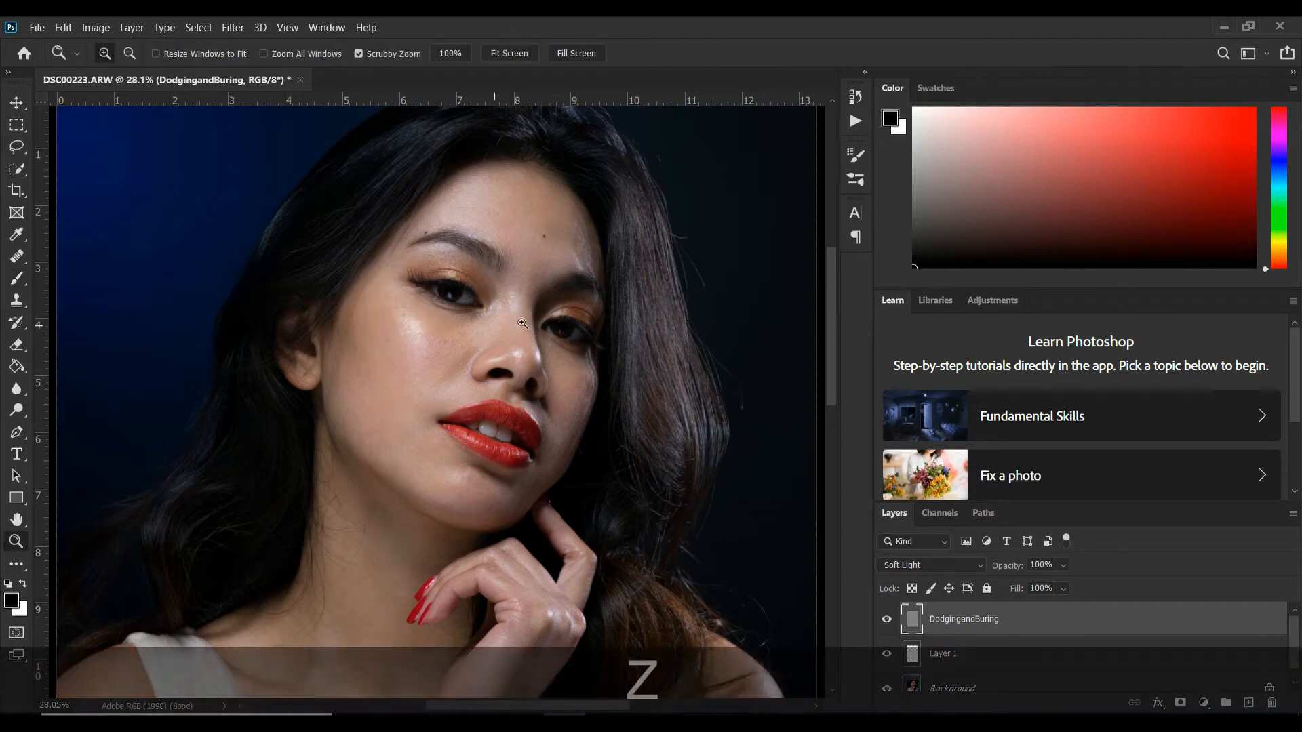
click(370, 327)
click(510, 53)
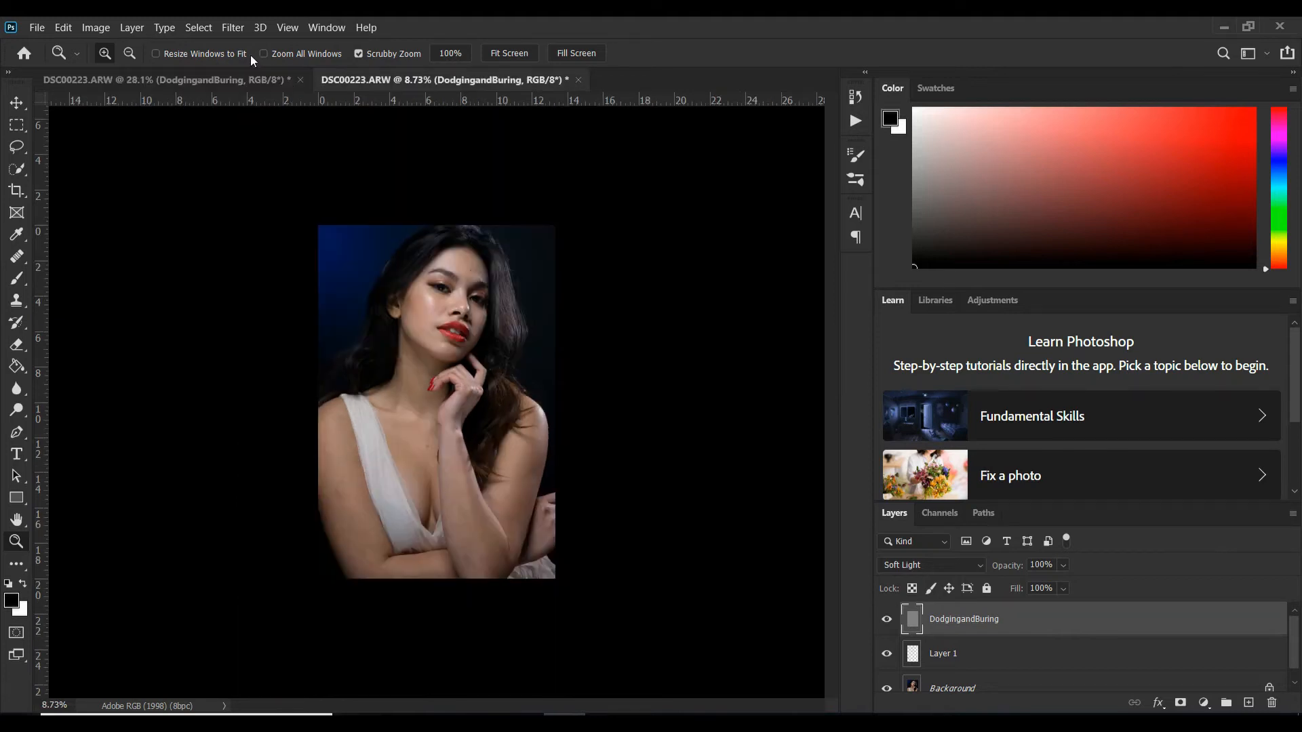
click(217, 80)
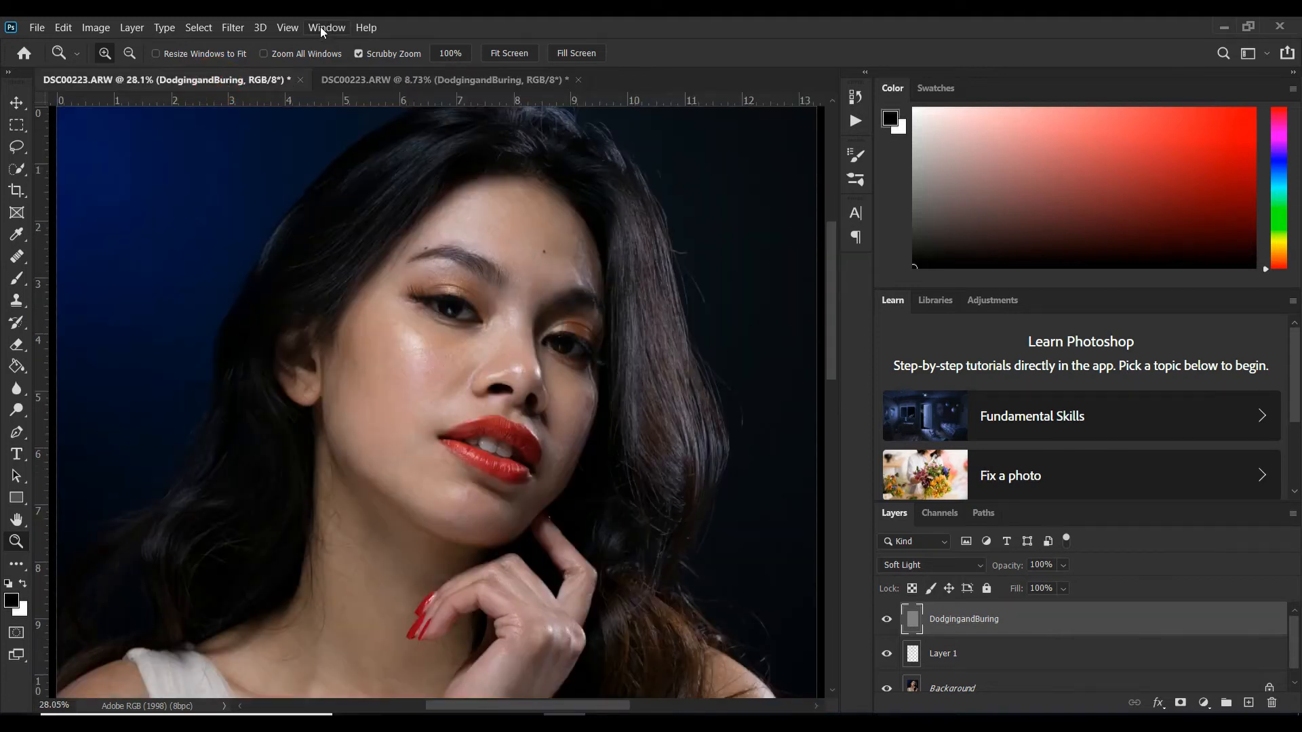
click(322, 28)
click(341, 44)
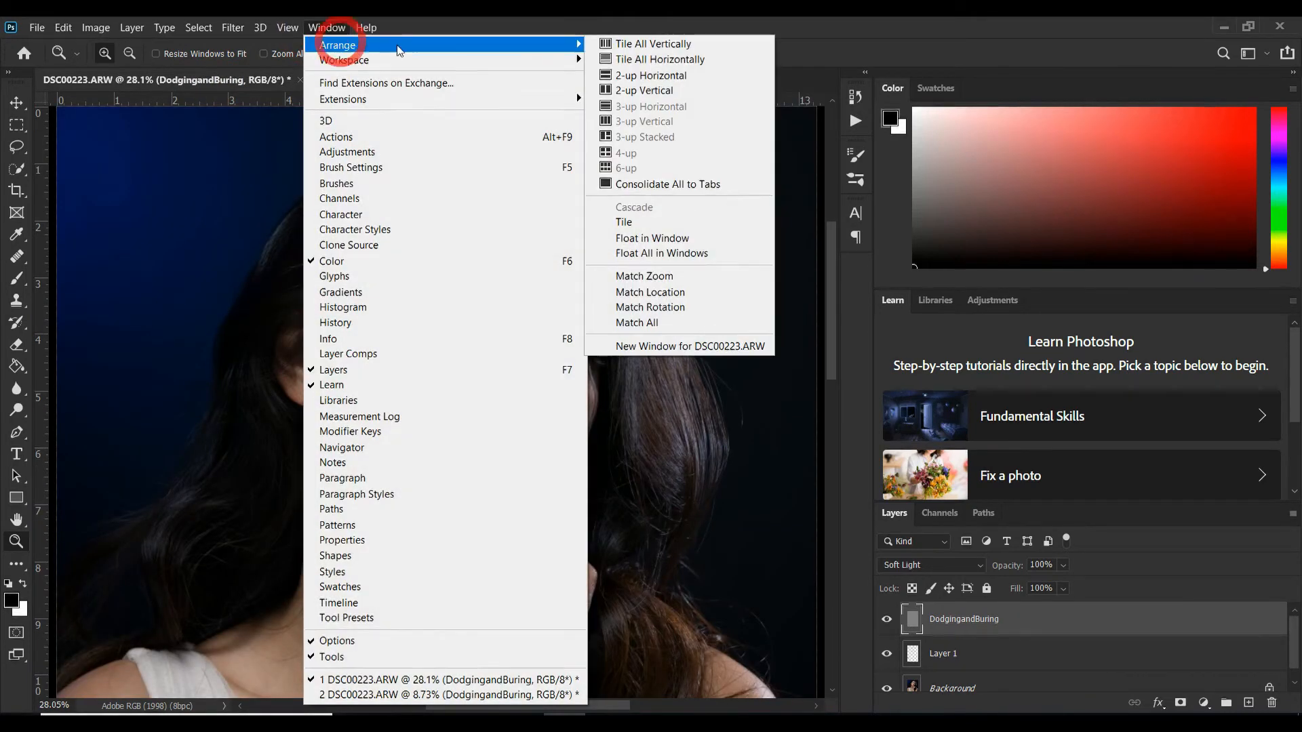
click(637, 91)
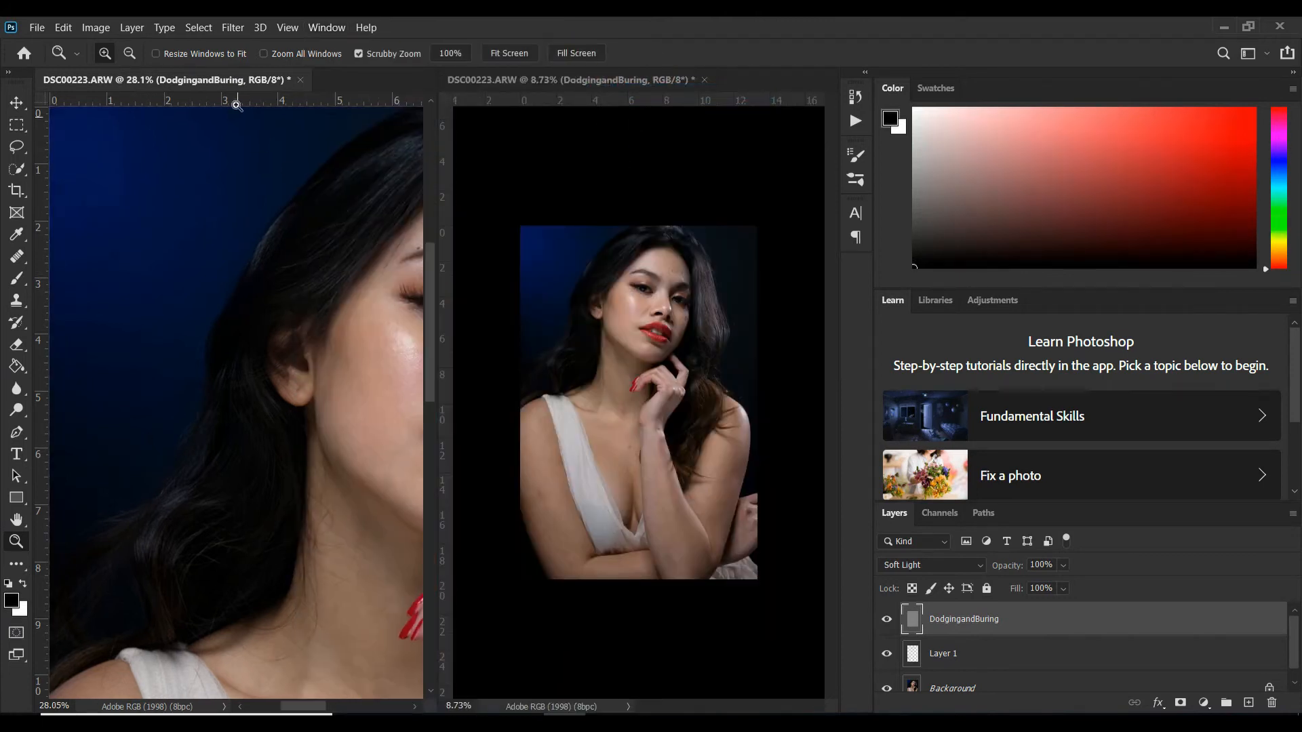
click(239, 83)
drag(304, 710, 325, 710)
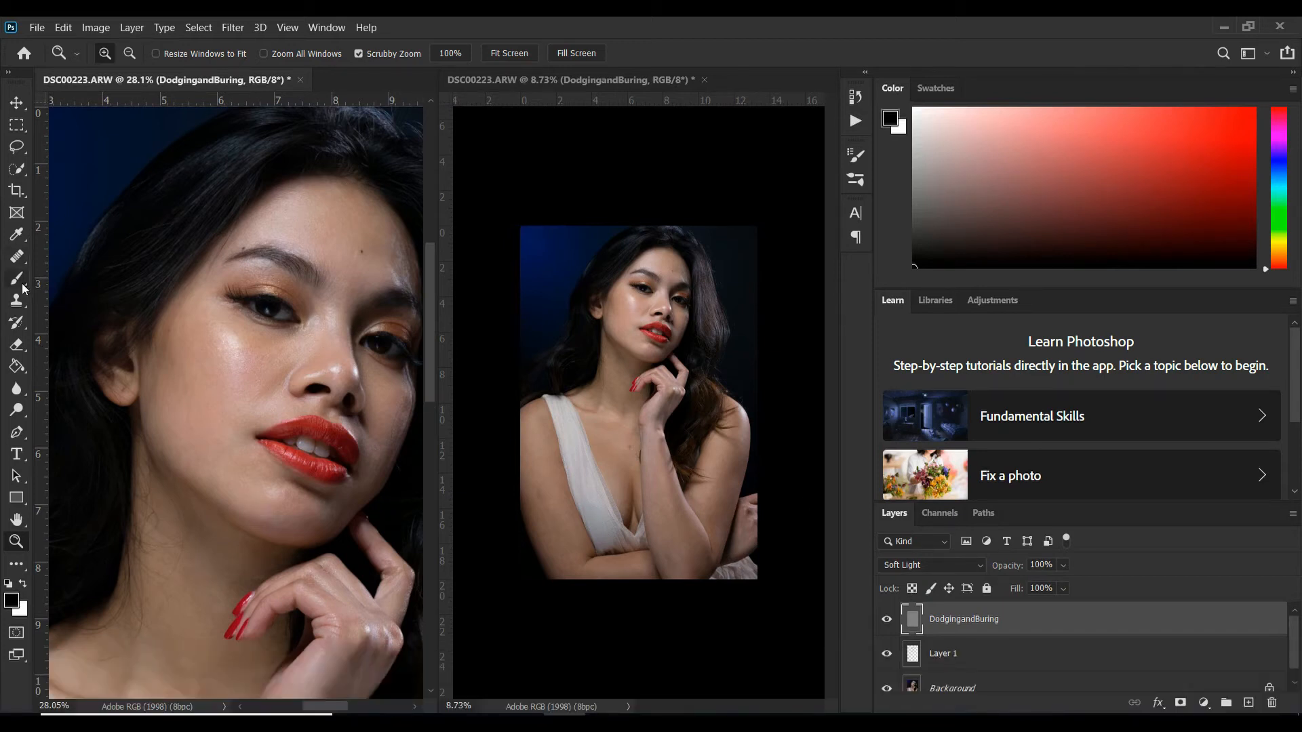
- Paint a black test stroke on the cheek and a white one on the forehead at 99% brush flow, and undo both
key(b)
drag(445, 54, 743, 60)
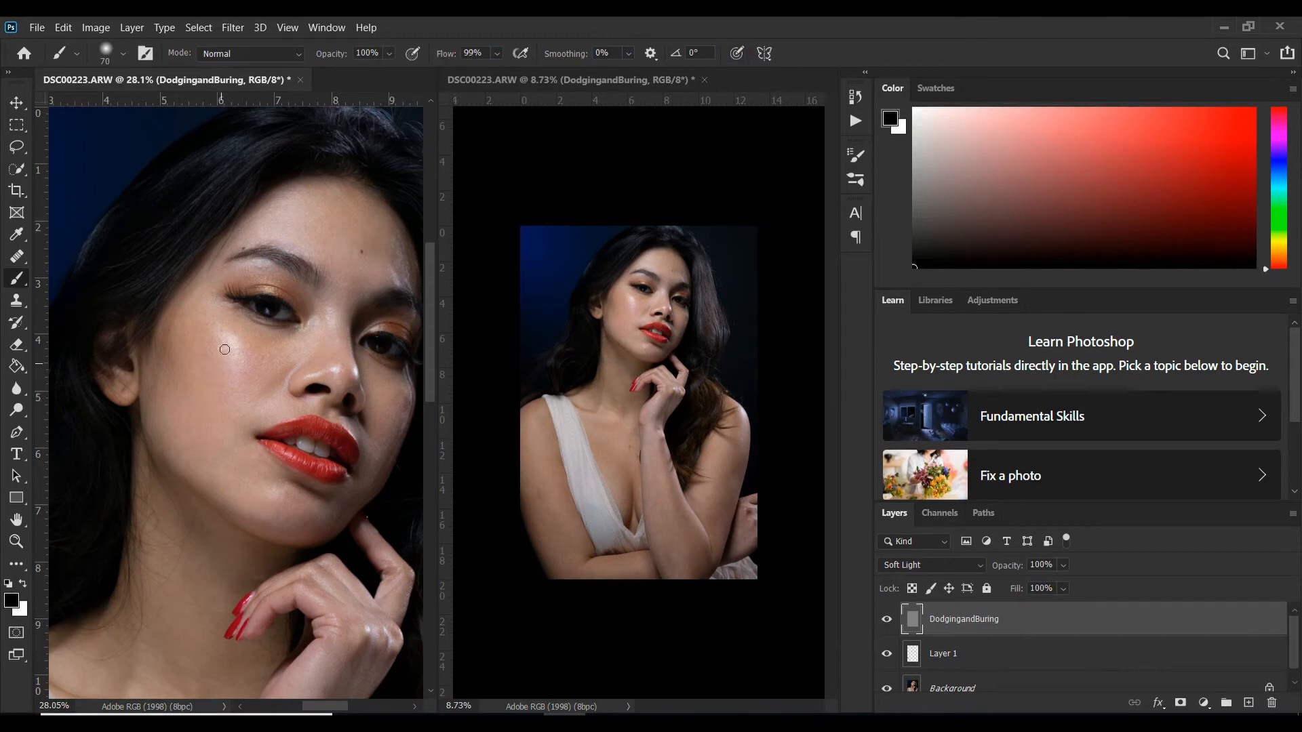
drag(207, 356, 231, 401)
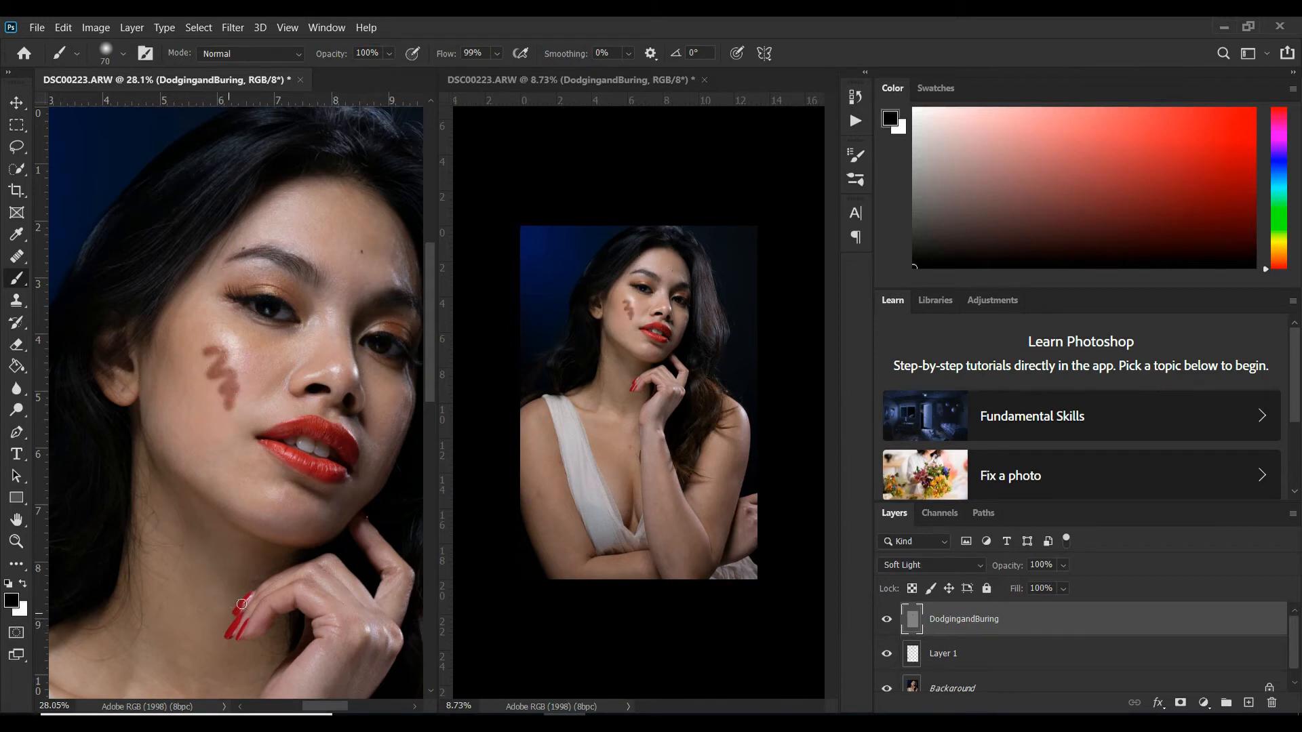
key(x)
drag(331, 222, 345, 273)
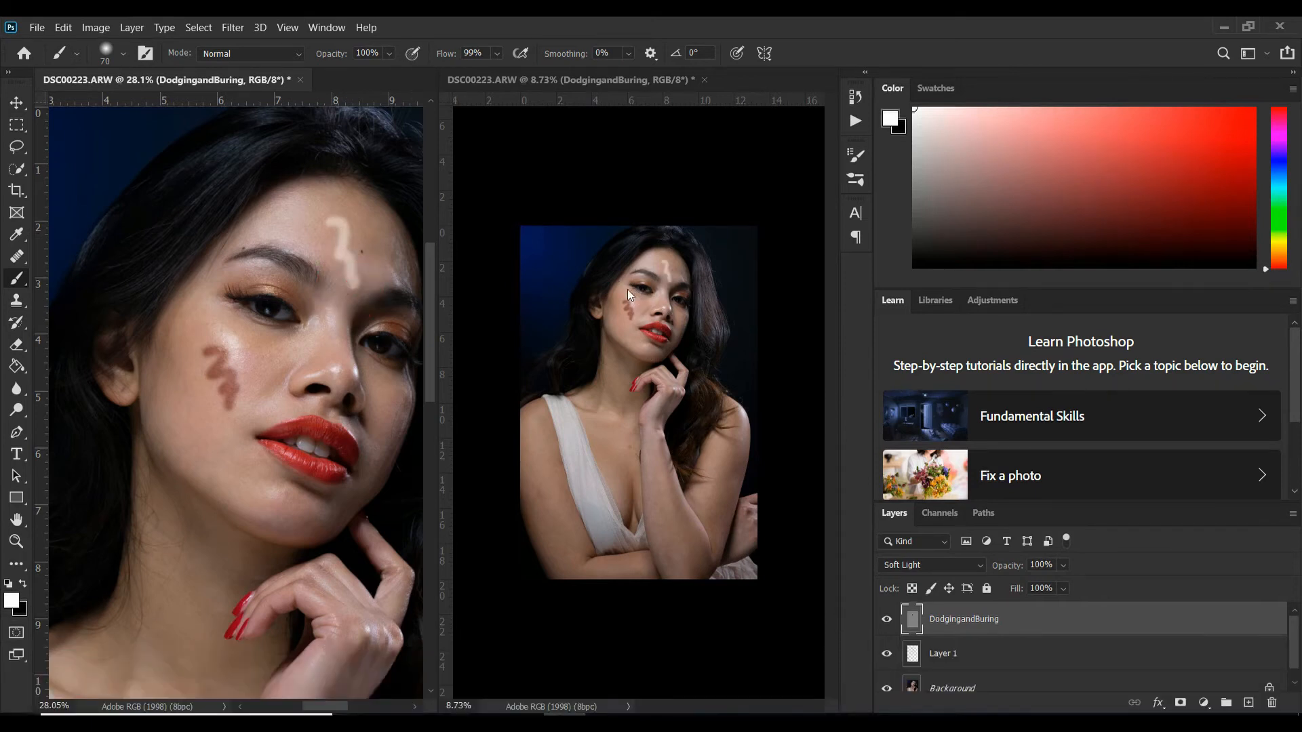
key(ctrl+z)
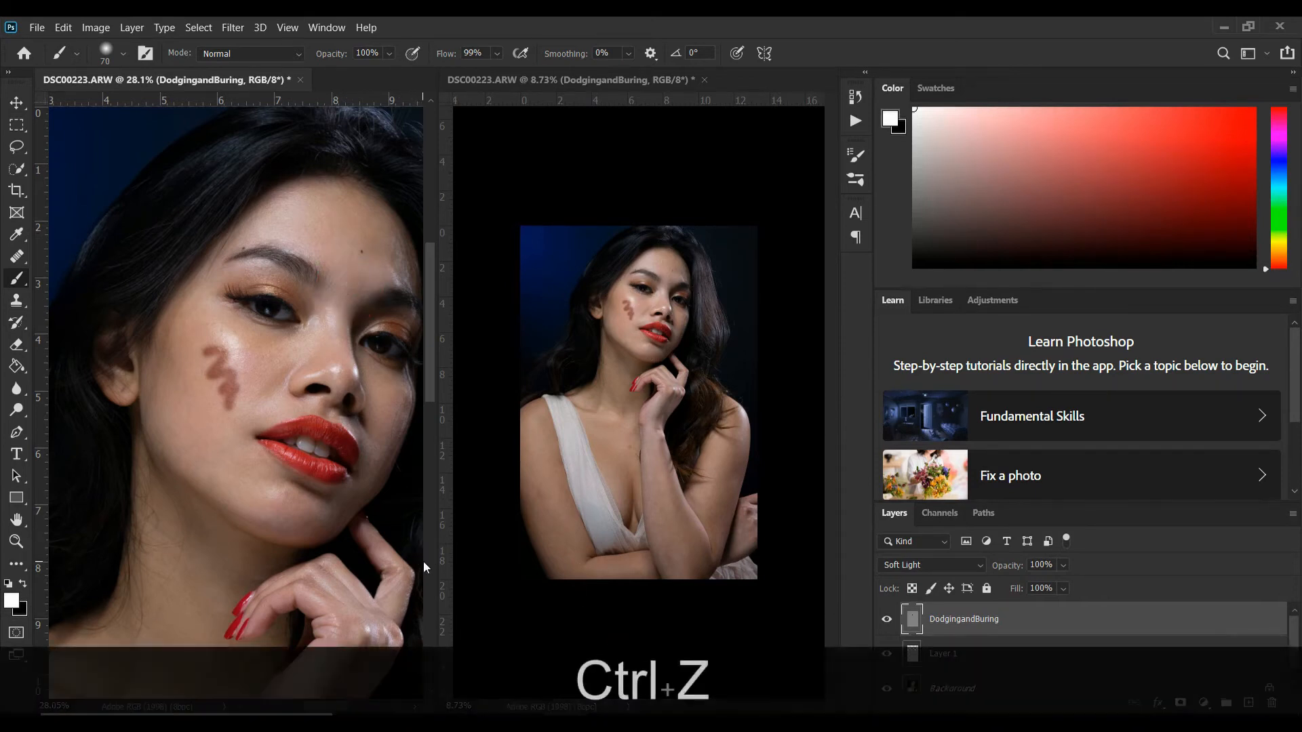
key(ctrl+z)
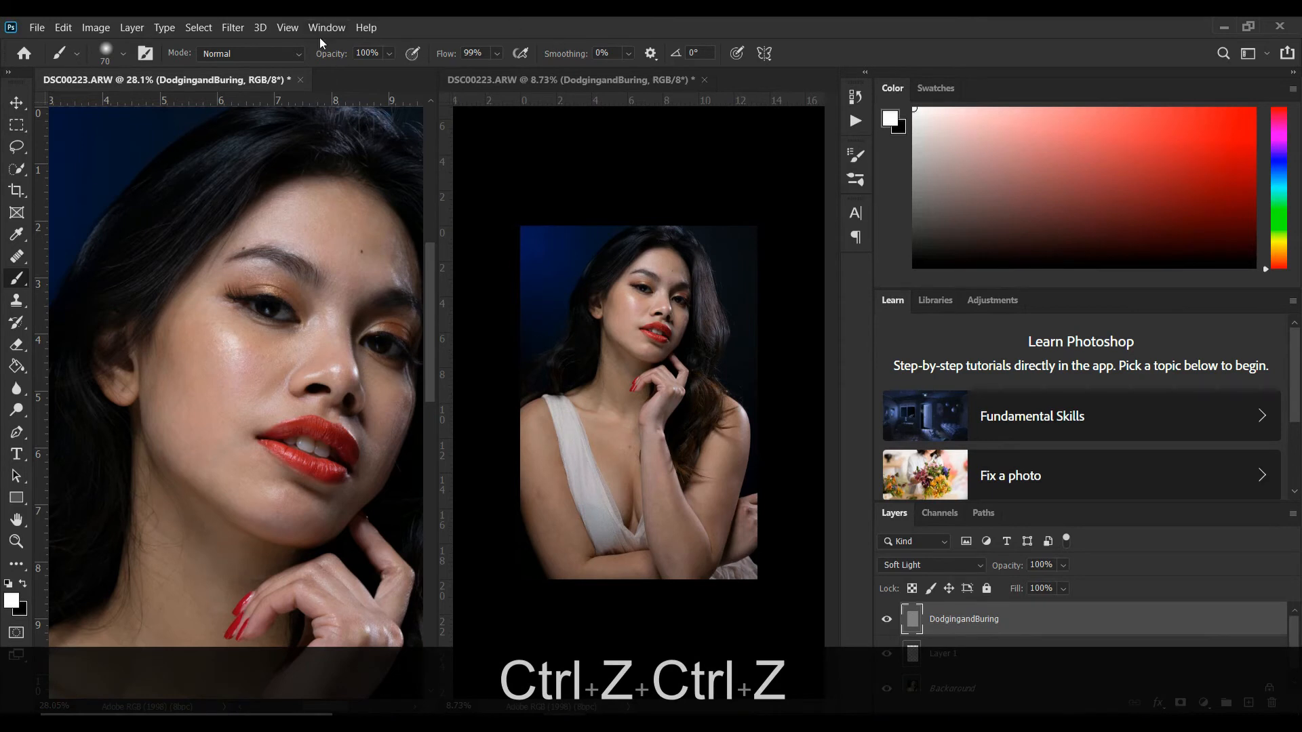
- Set the brush flow to 1% and make black the foreground color
drag(457, 54, 325, 47)
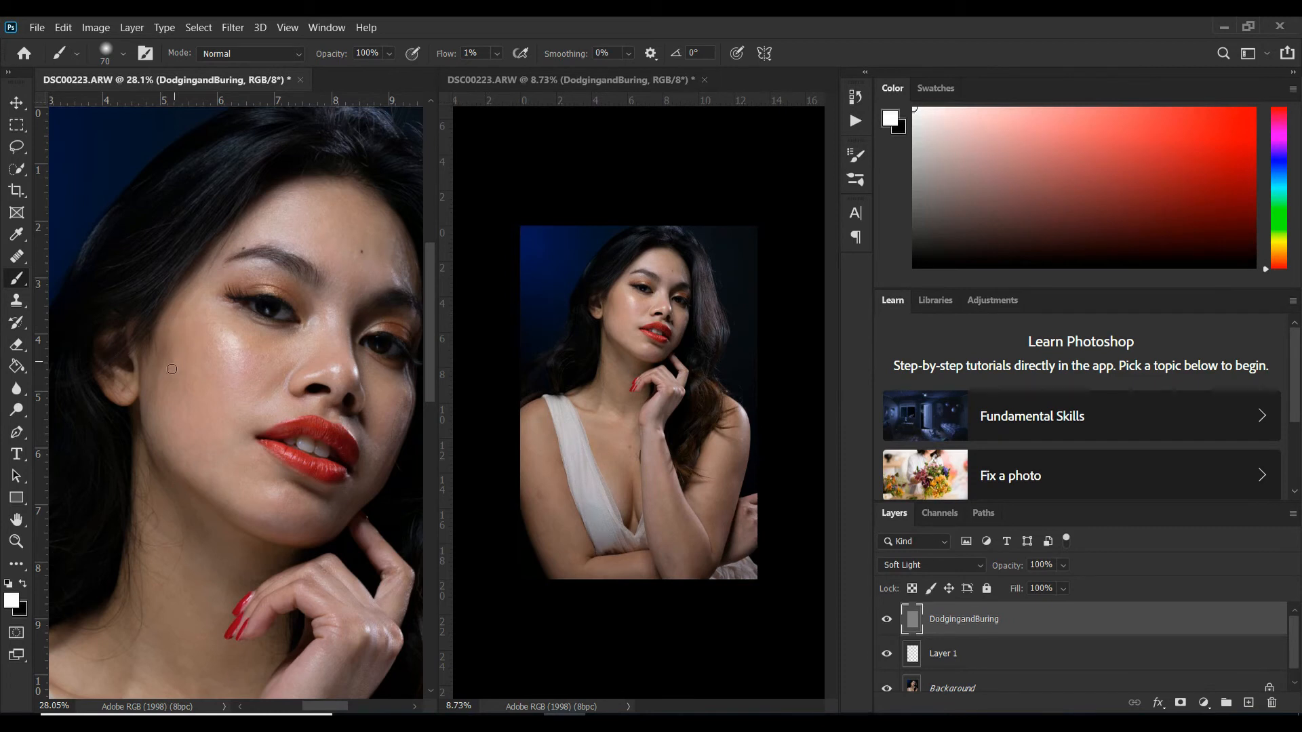
key(x)
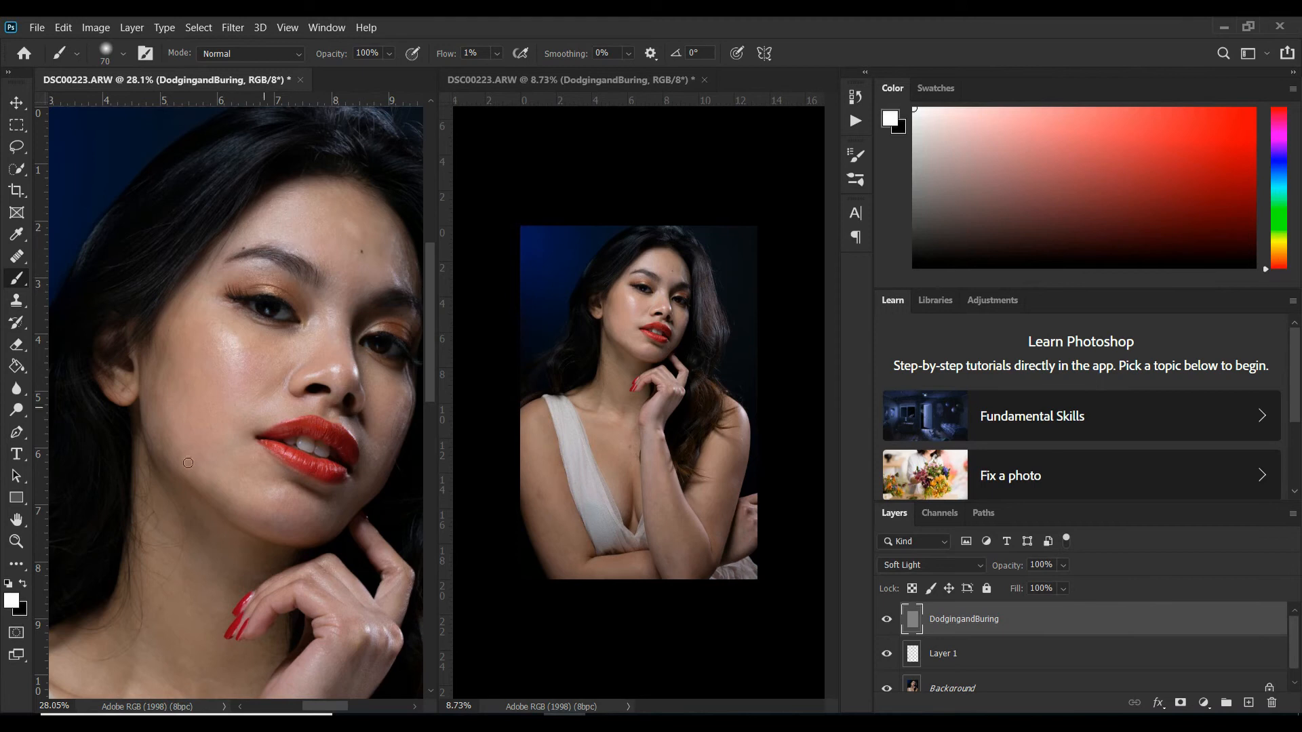
key(x)
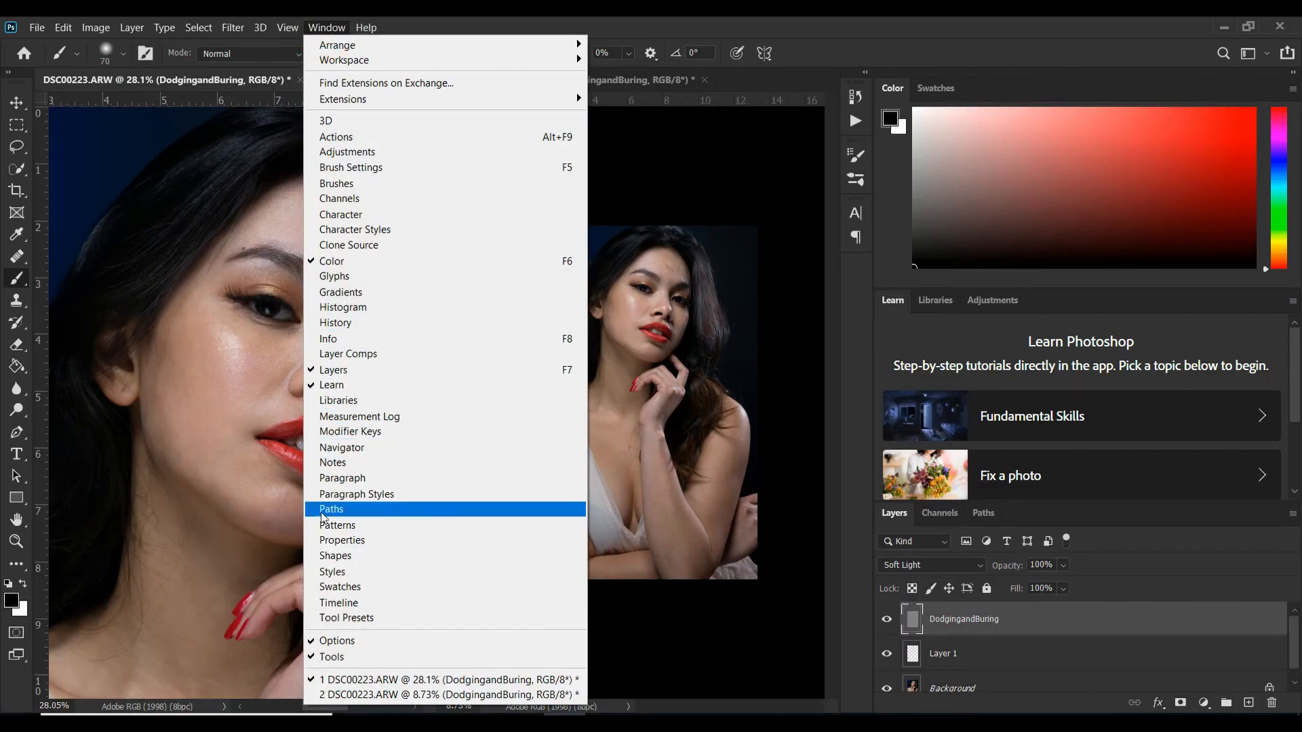
- Show the color swatches and create a black swatch named Back without adding it to the current library
click(340, 587)
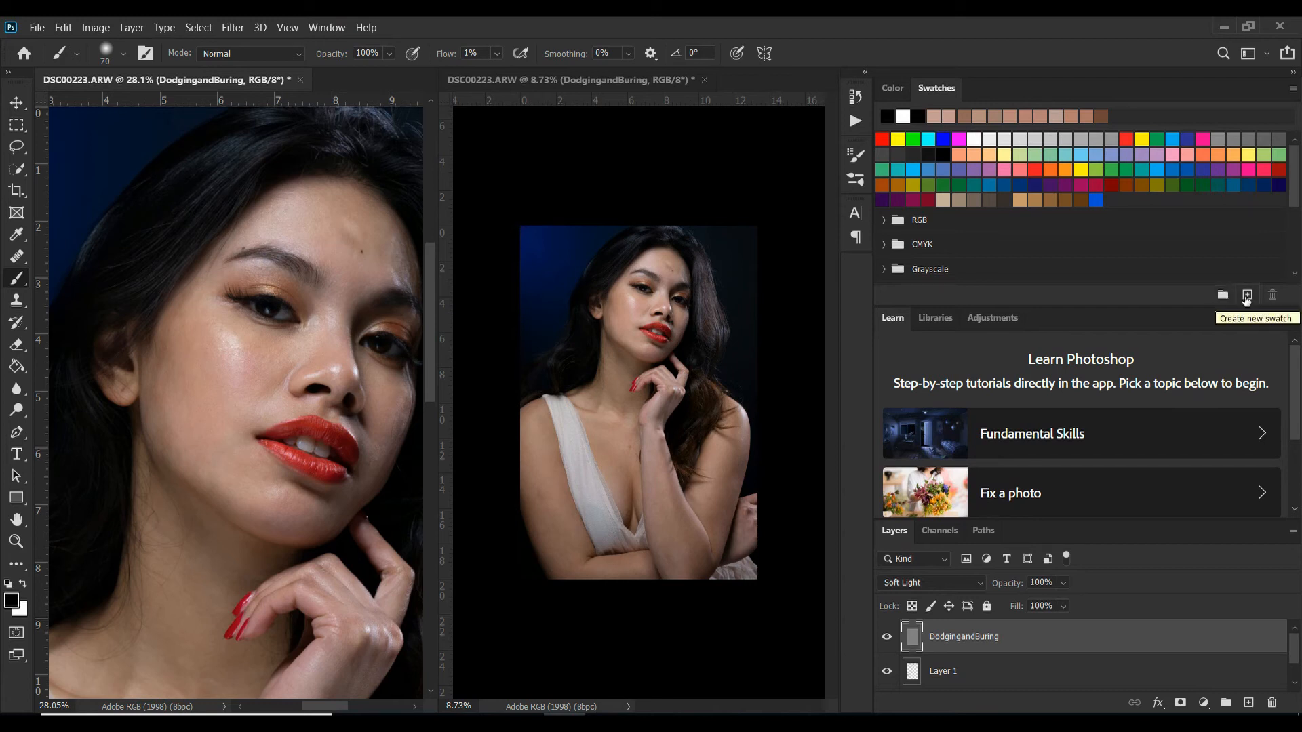
click(1247, 297)
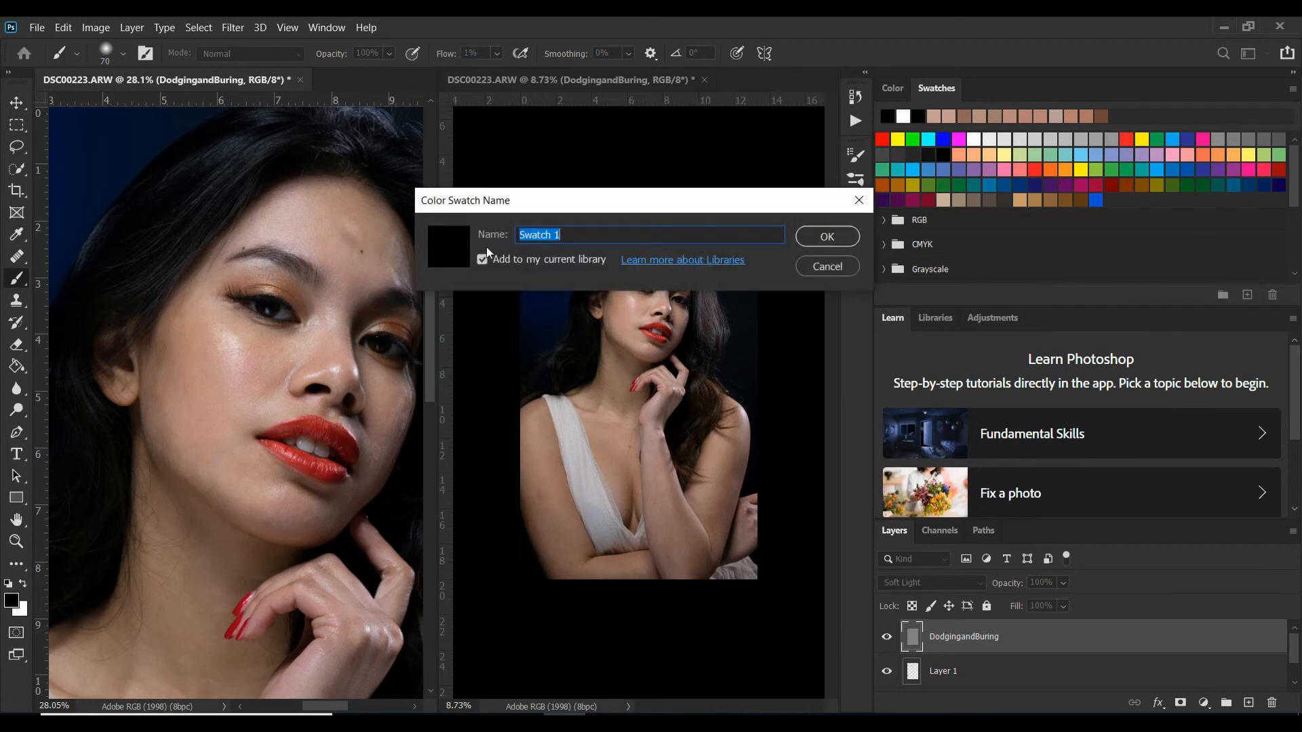
key(Caps_Lock)
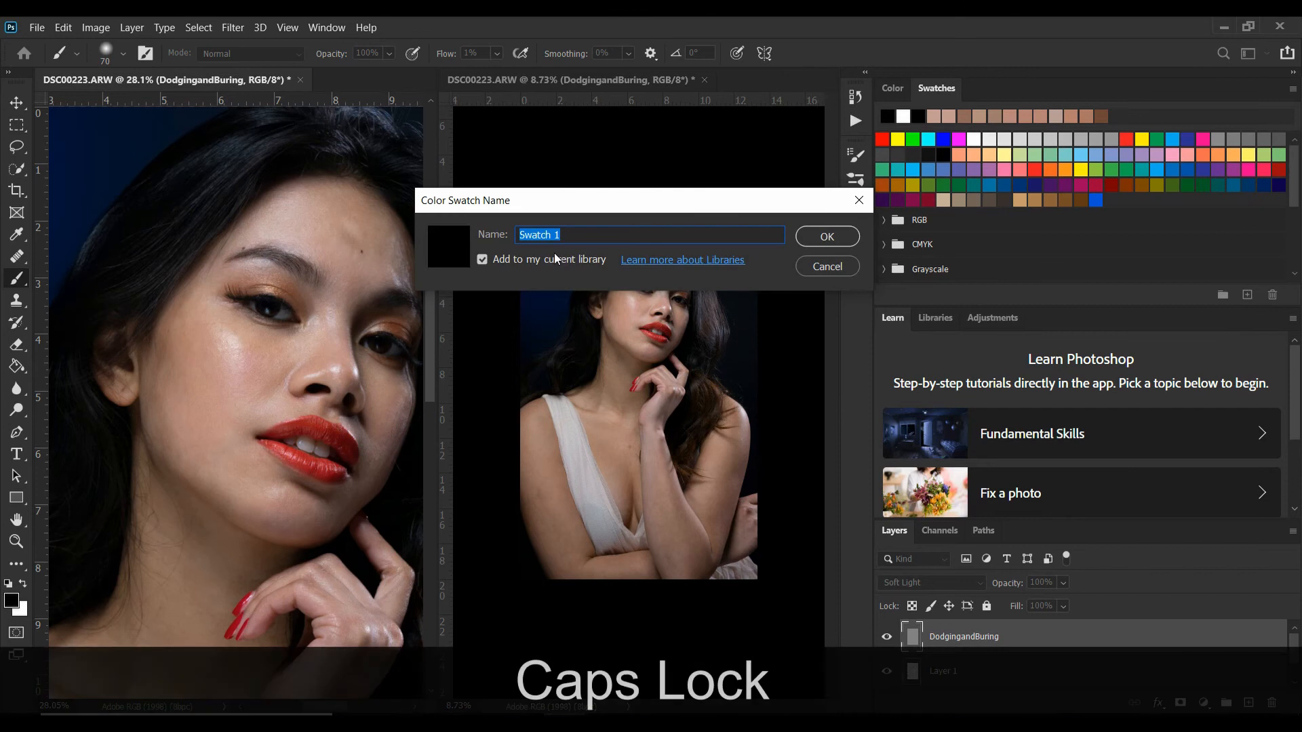
text(Back)
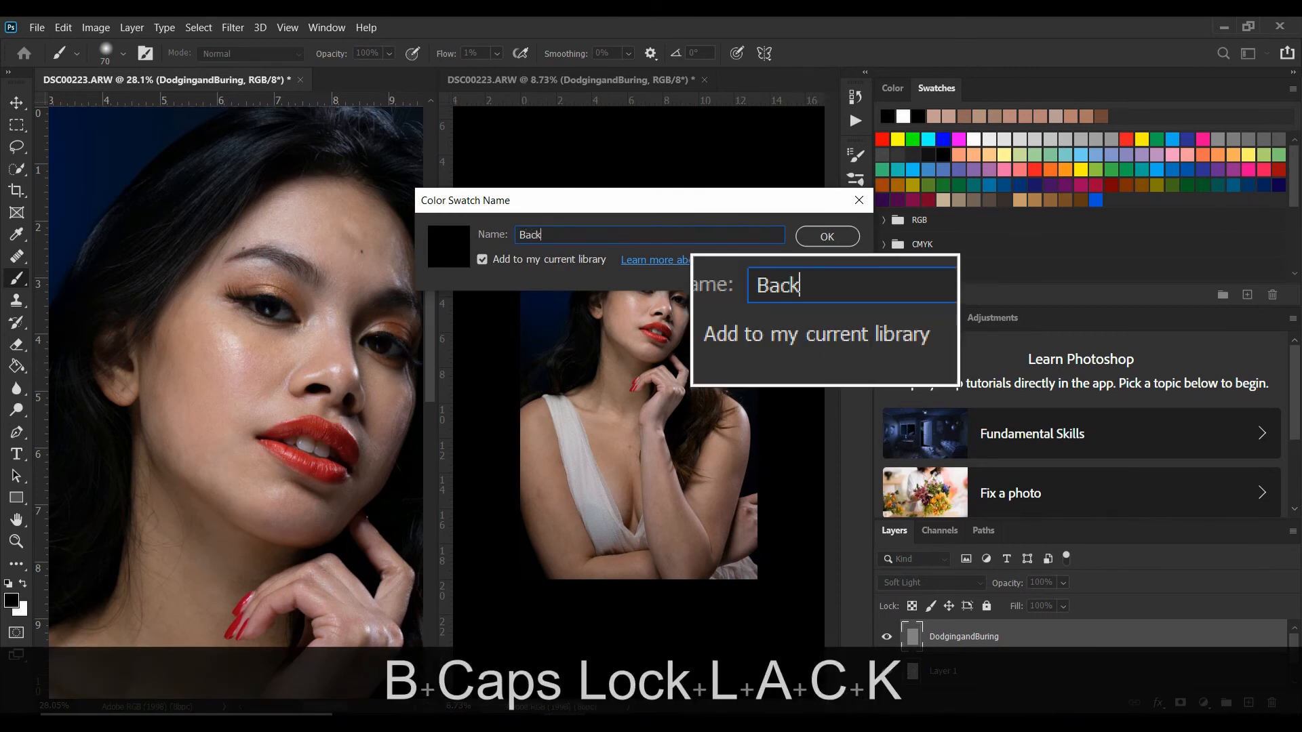
click(482, 259)
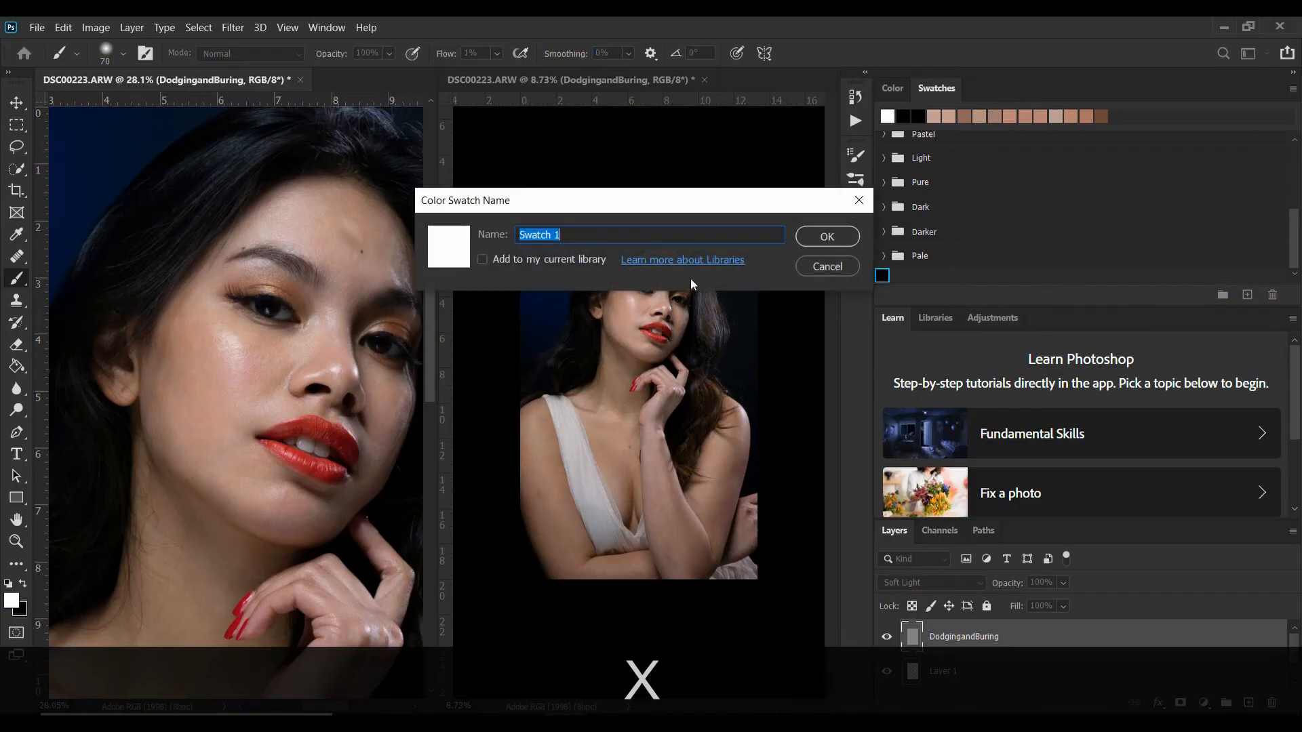
- Save the white foreground color as a swatch named White
key(Caps_Lock)
key(Caps_Lock)
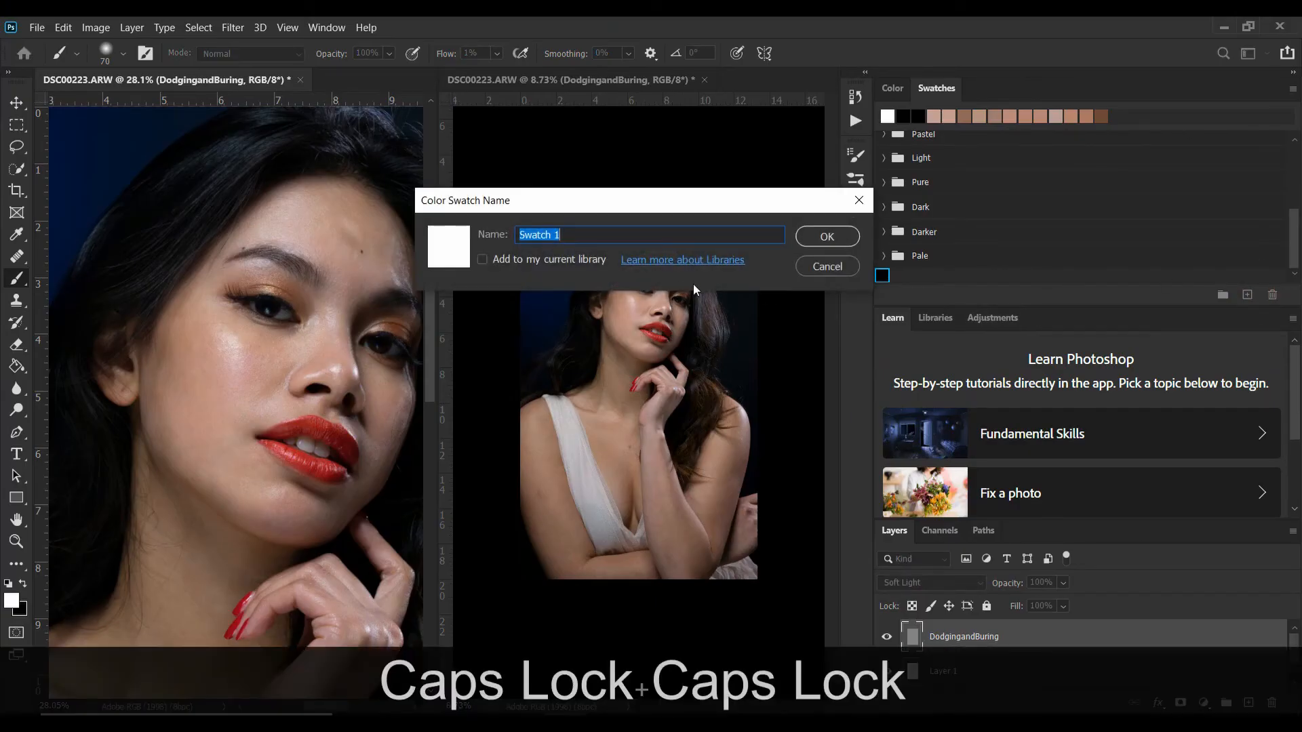
text(White)
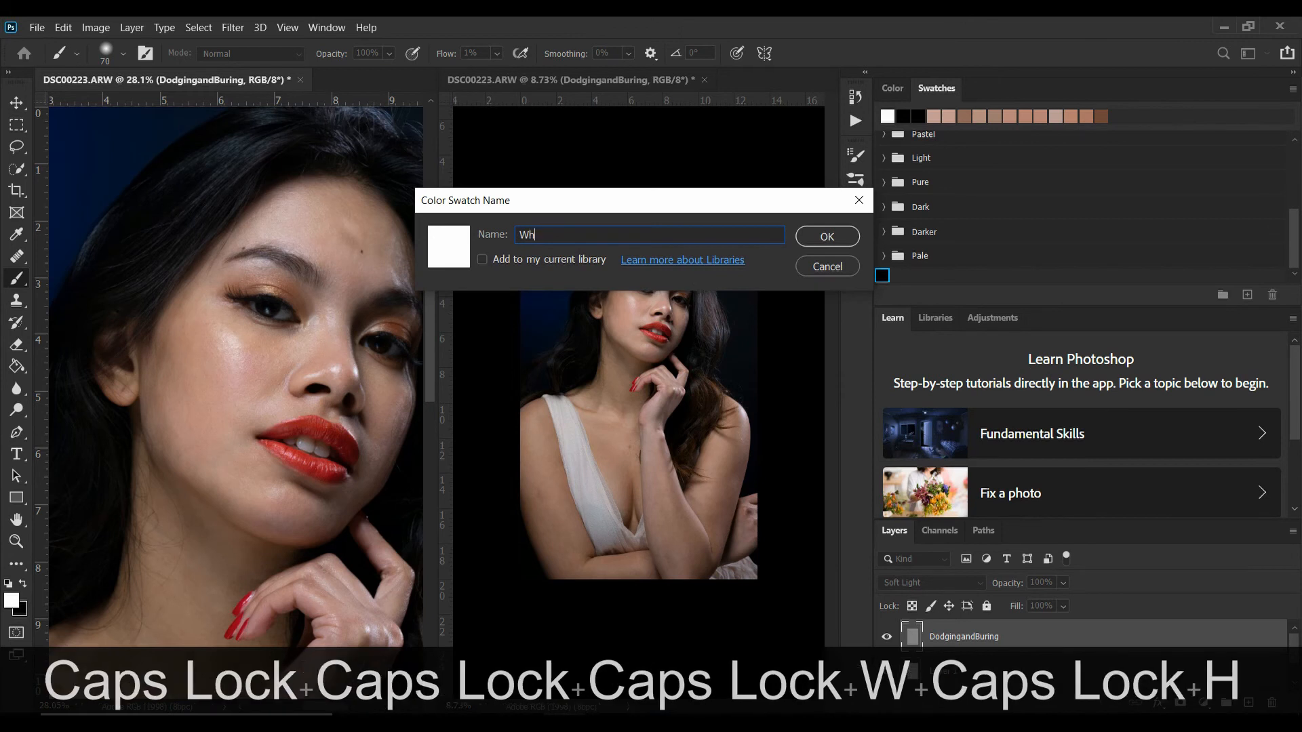
click(826, 239)
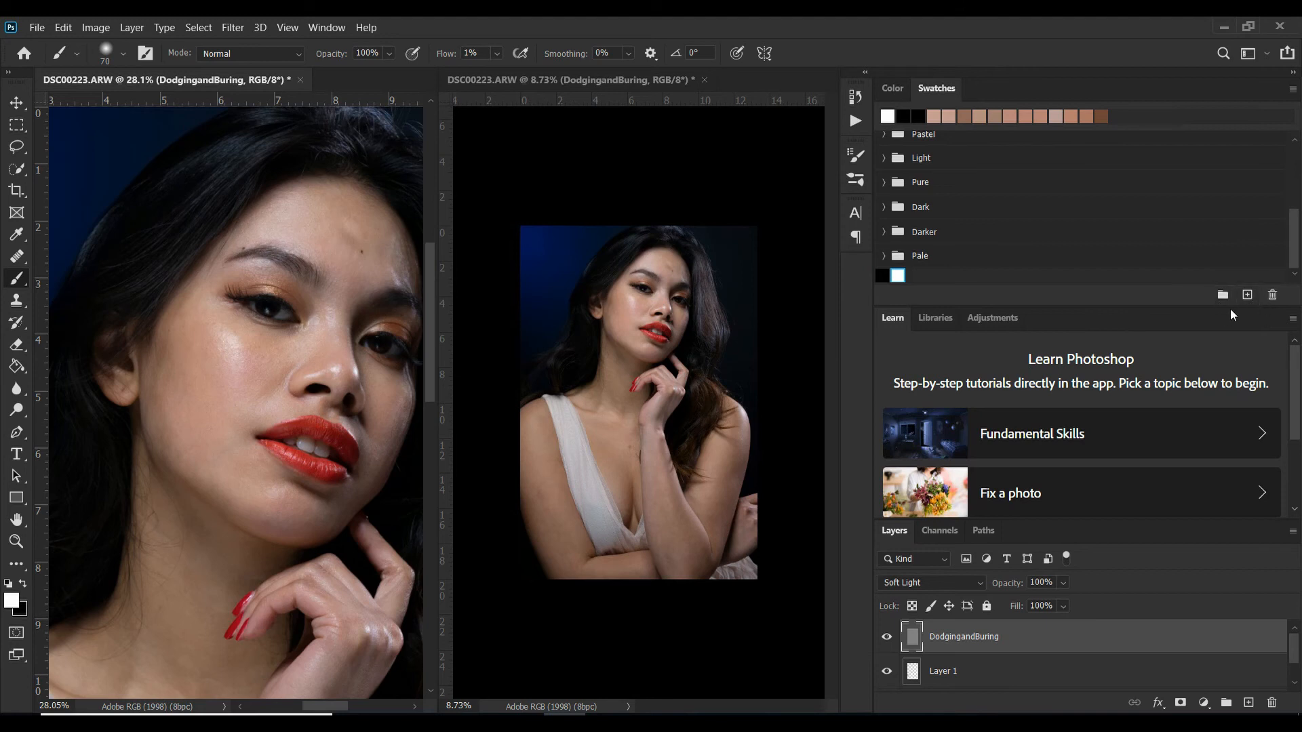
- Set the foreground color to mid gray with hex value 808080 and return to the Brush tool
click(12, 602)
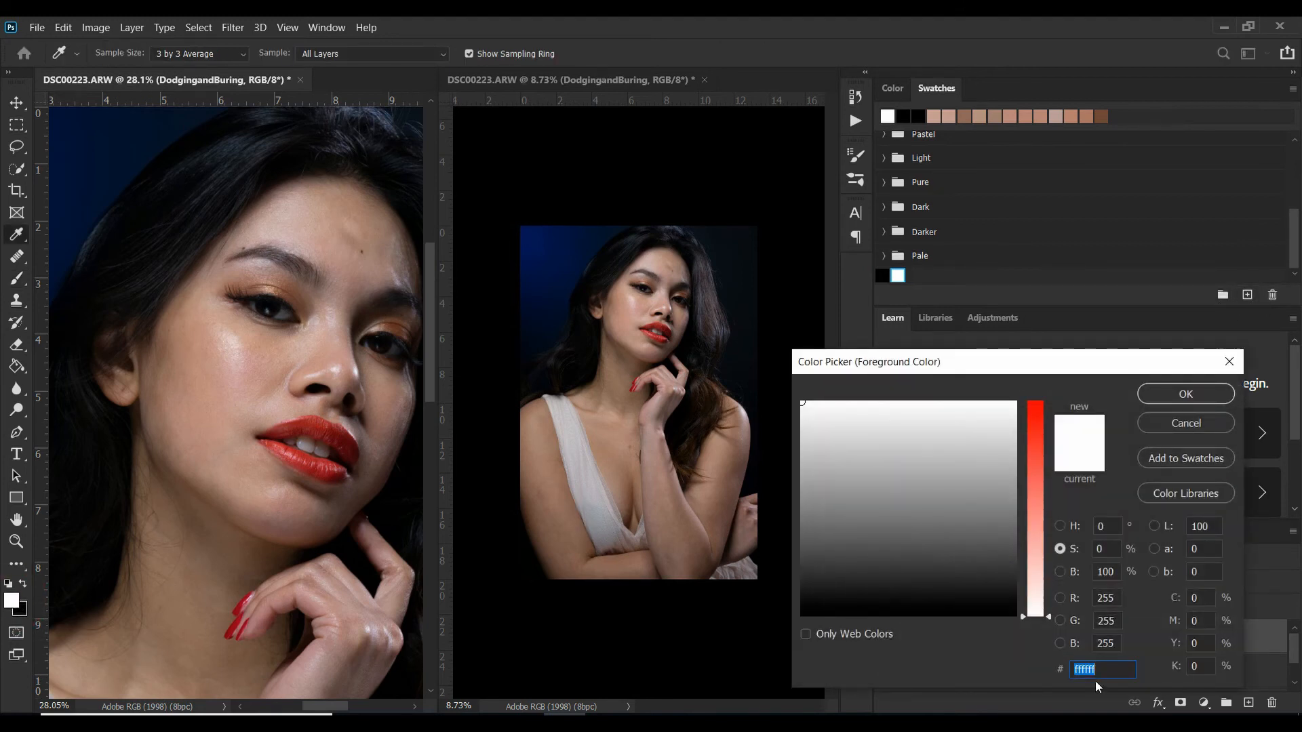
text(808080)
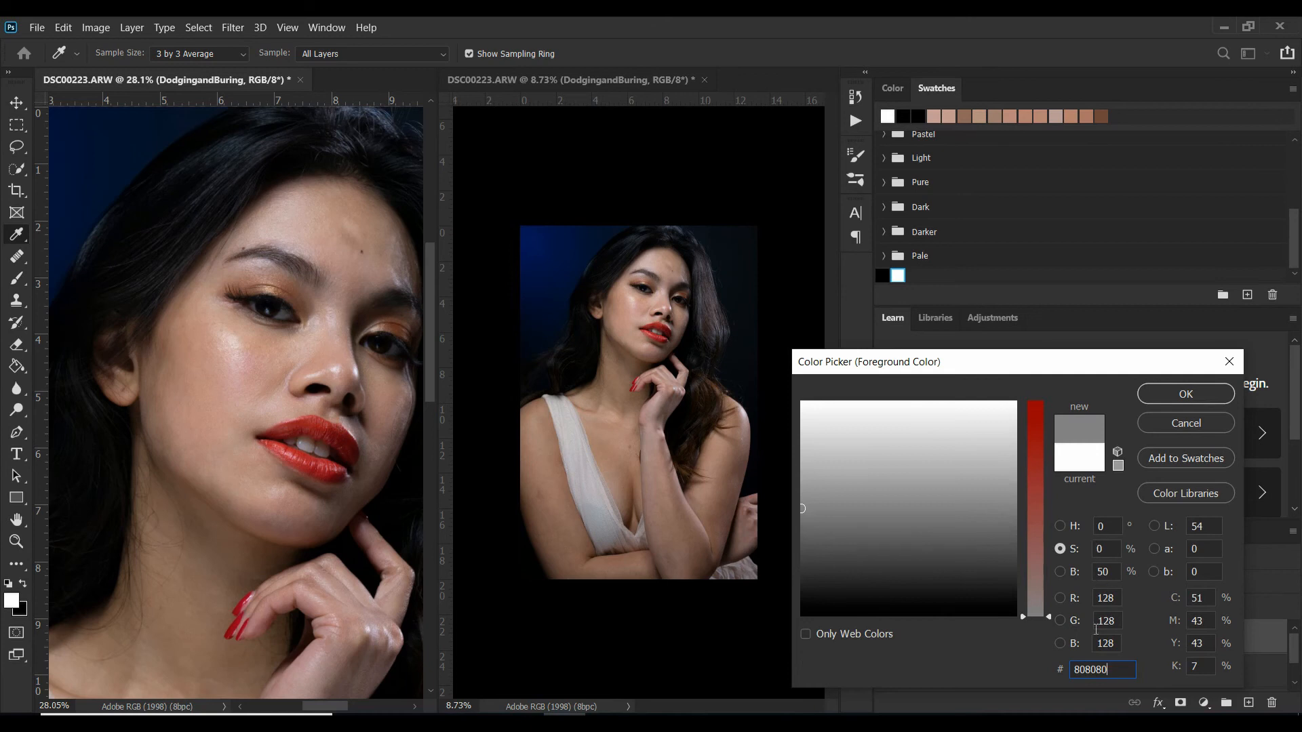
click(1185, 394)
key(b)
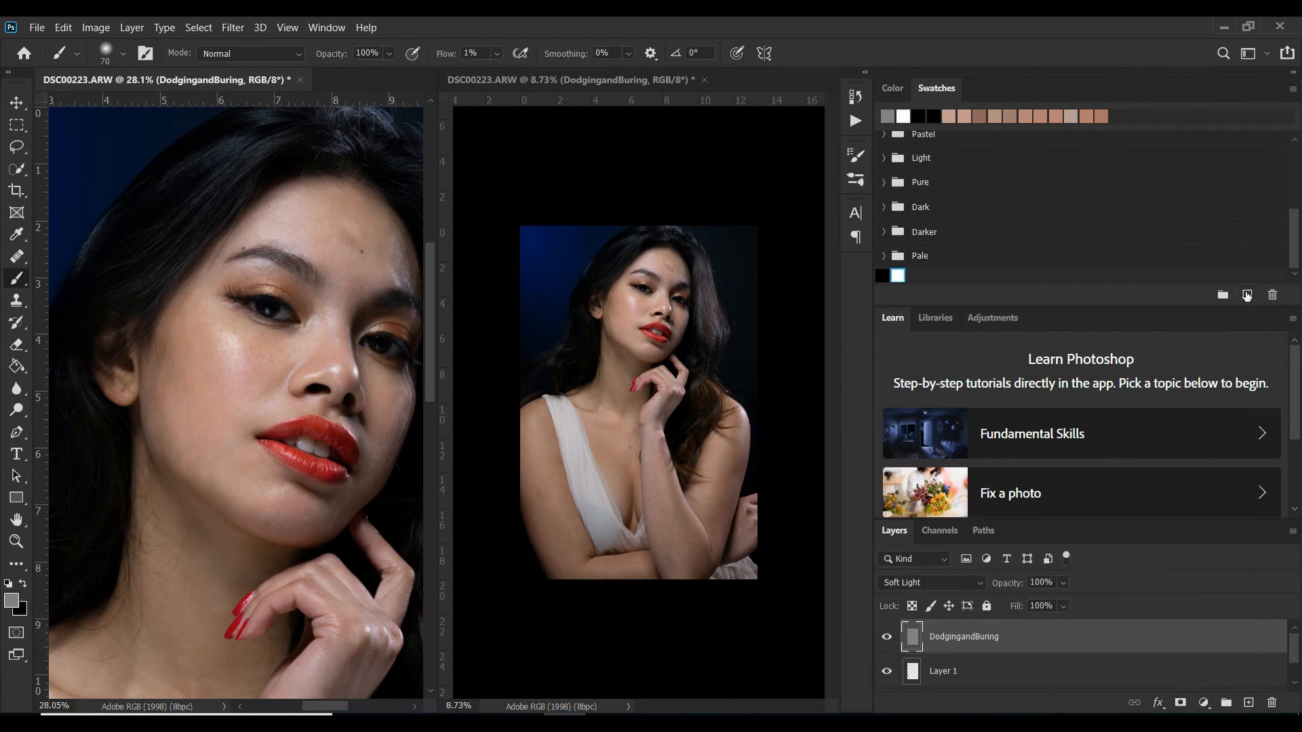
- Save the gray foreground color as a swatch named Grey 50%
click(1246, 295)
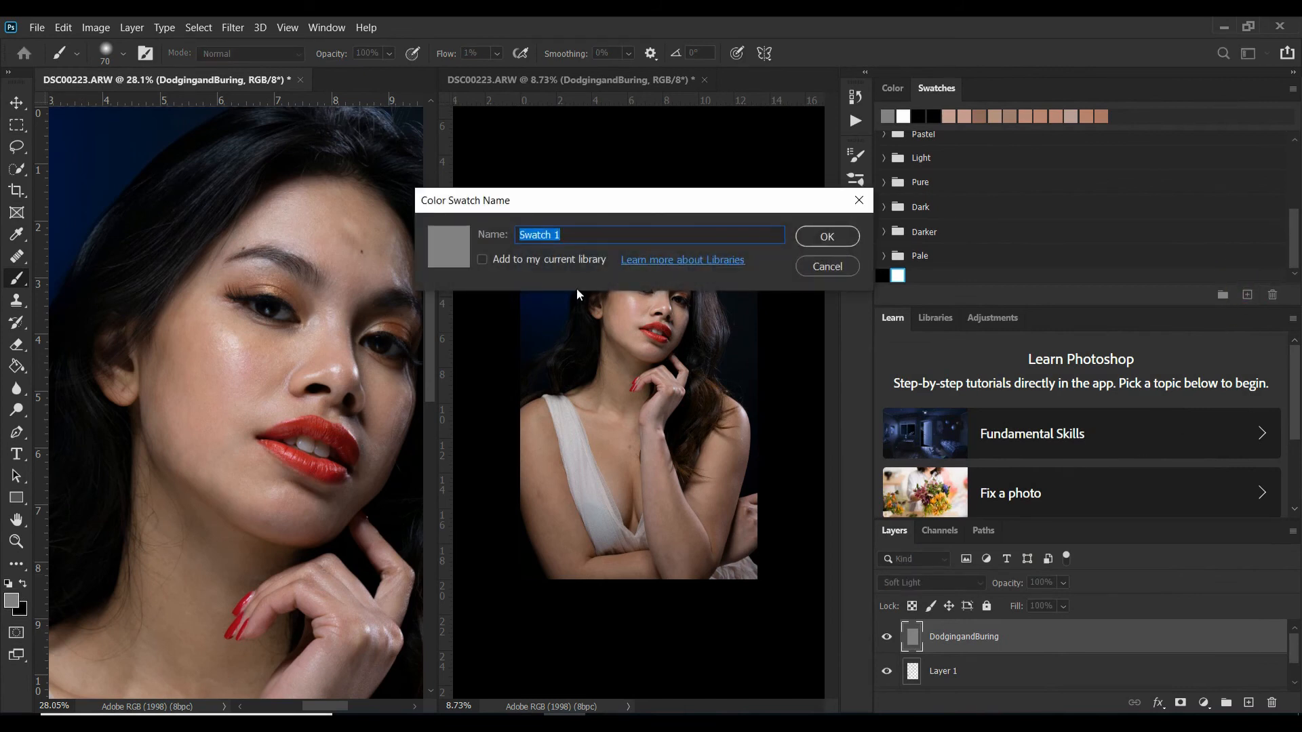
text(Grey)
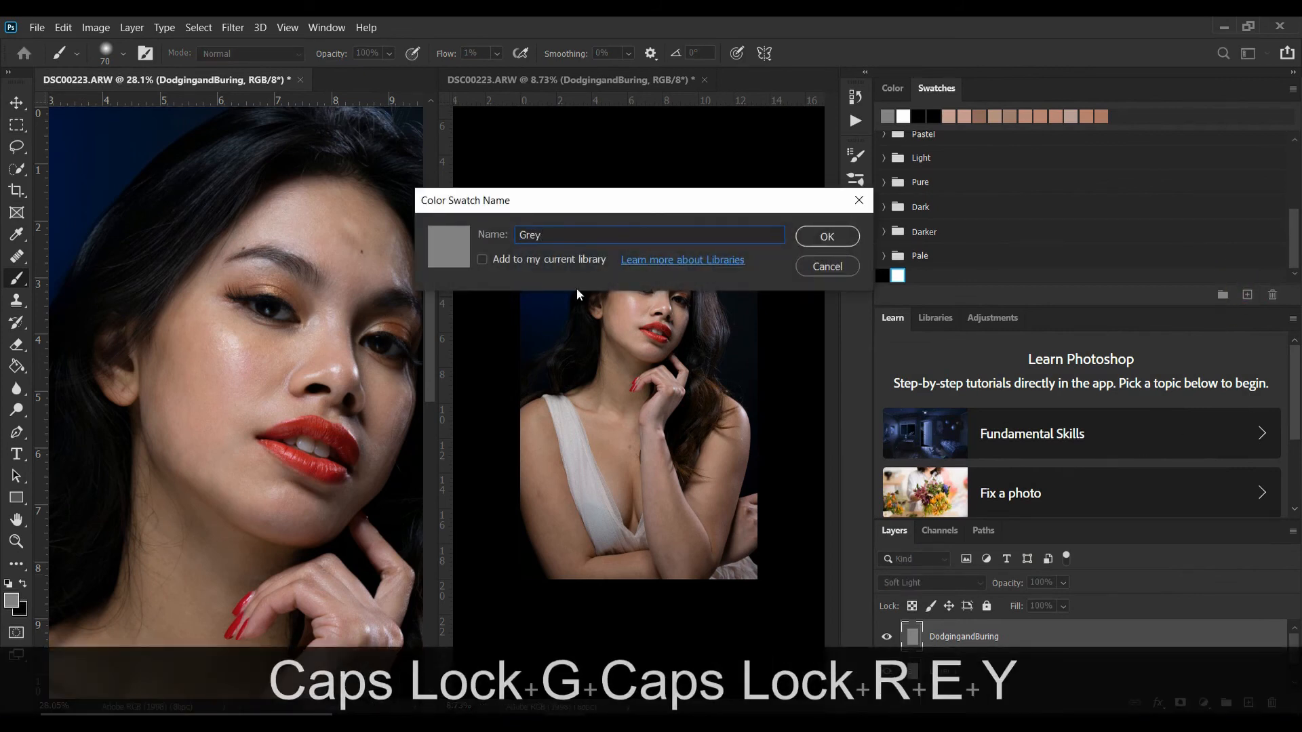
text( 50%)
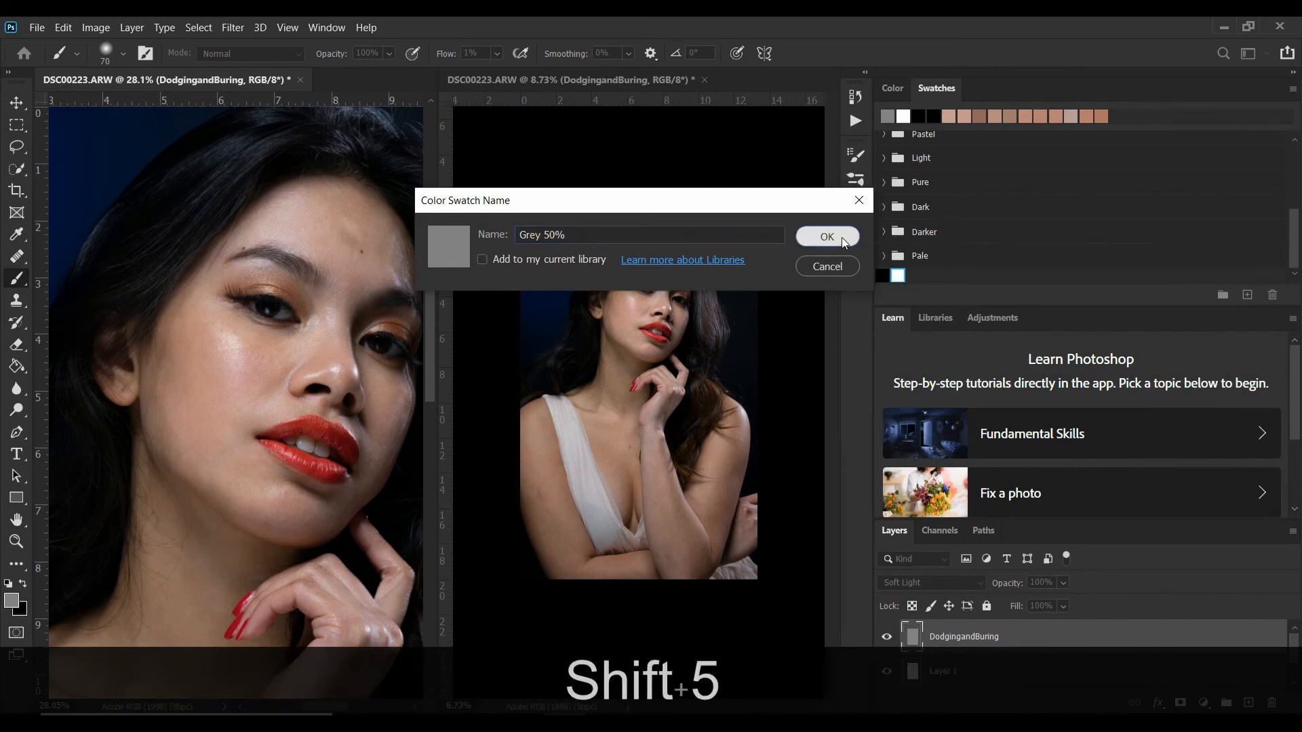
click(827, 236)
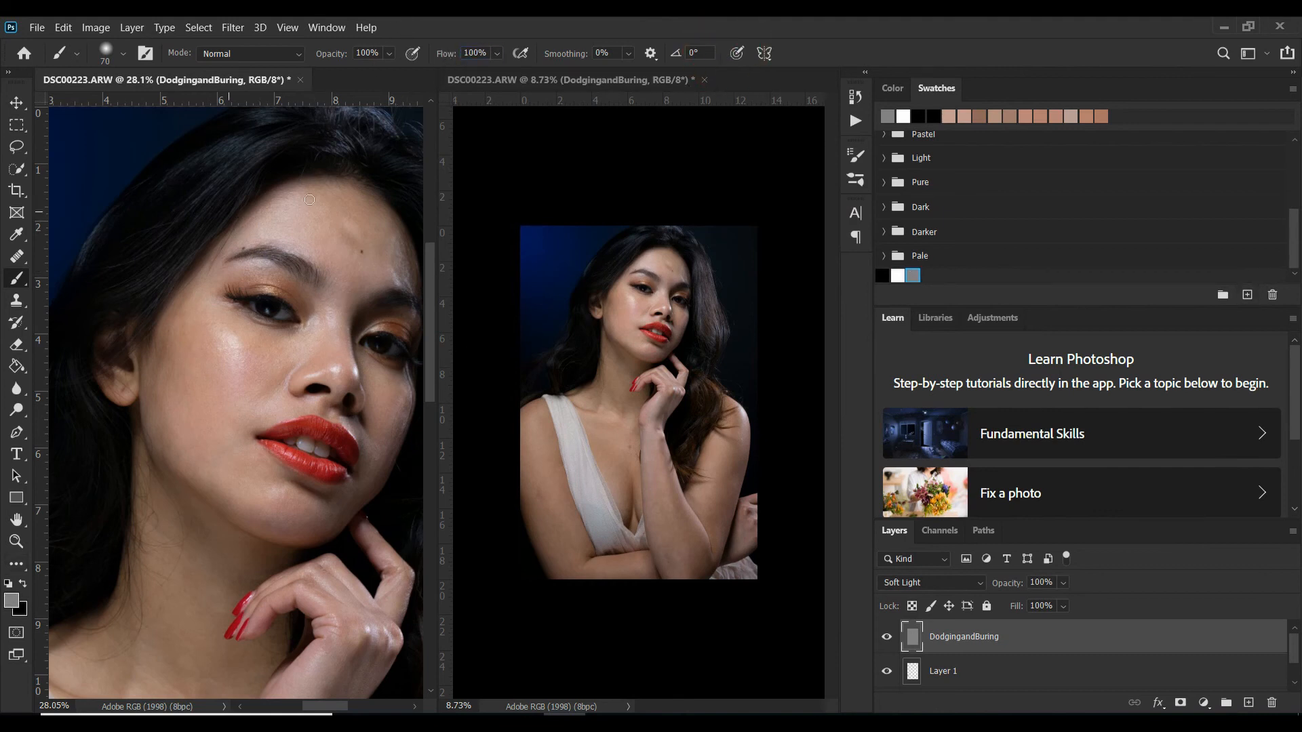
- Enlarge the brush to 150 pixels and reset the foreground and background colors to black and white
key(bracketright)
key(bracketright)
key(bracketright)
key(bracketright)
key(bracketright)
key(d)
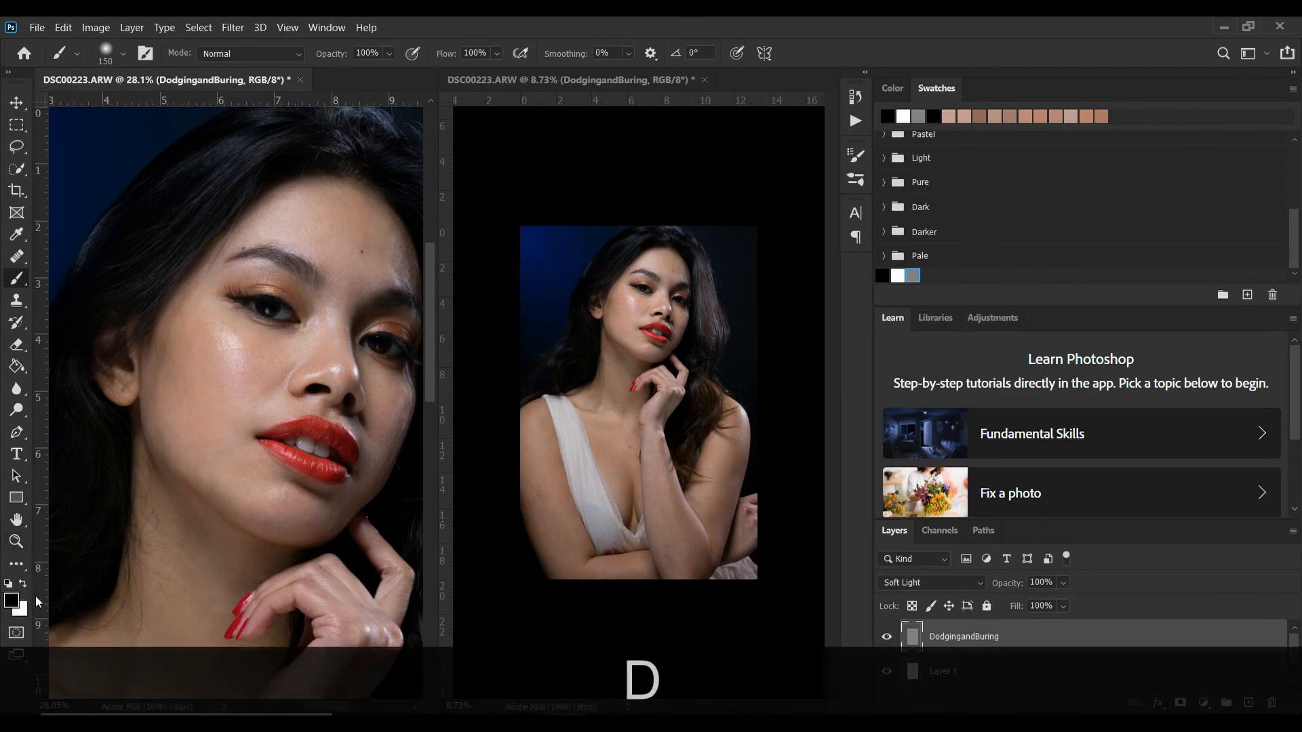
- Set the brush flow to 1% with black as the foreground color
key(x)
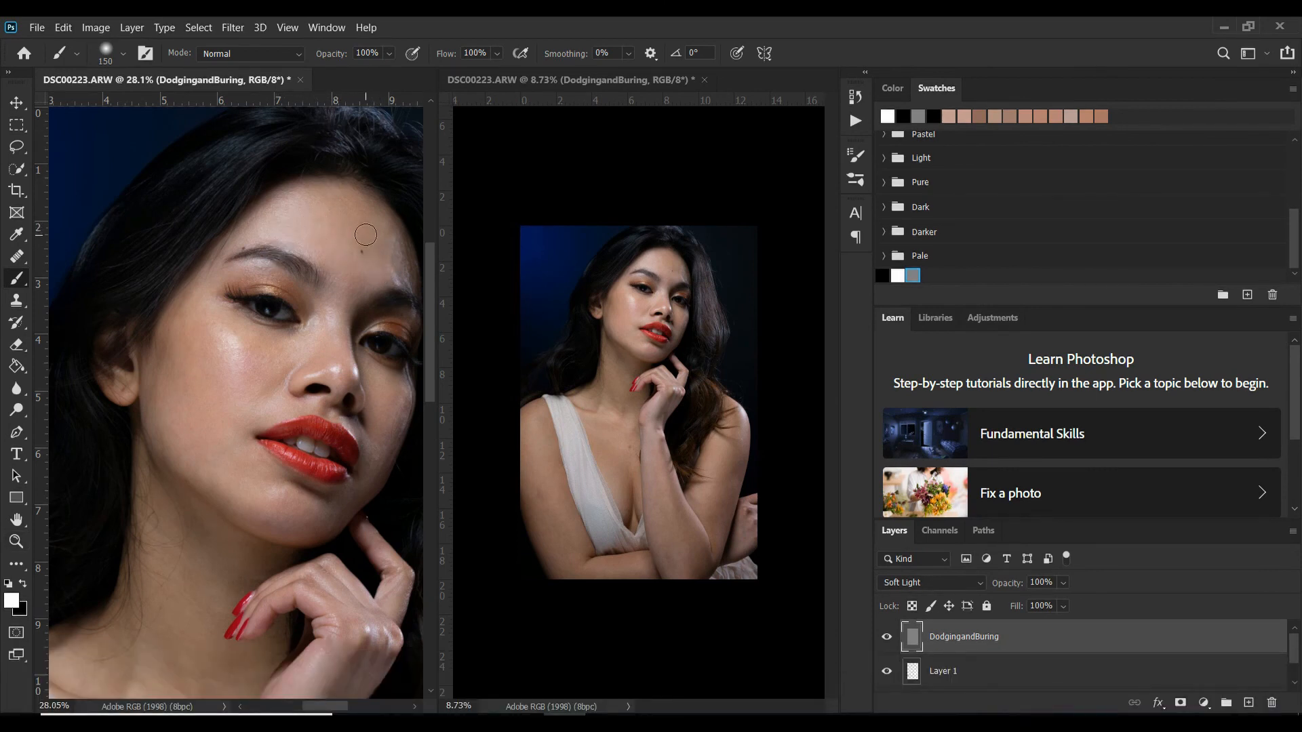
key(shift+0)
key(shift+1)
key(x)
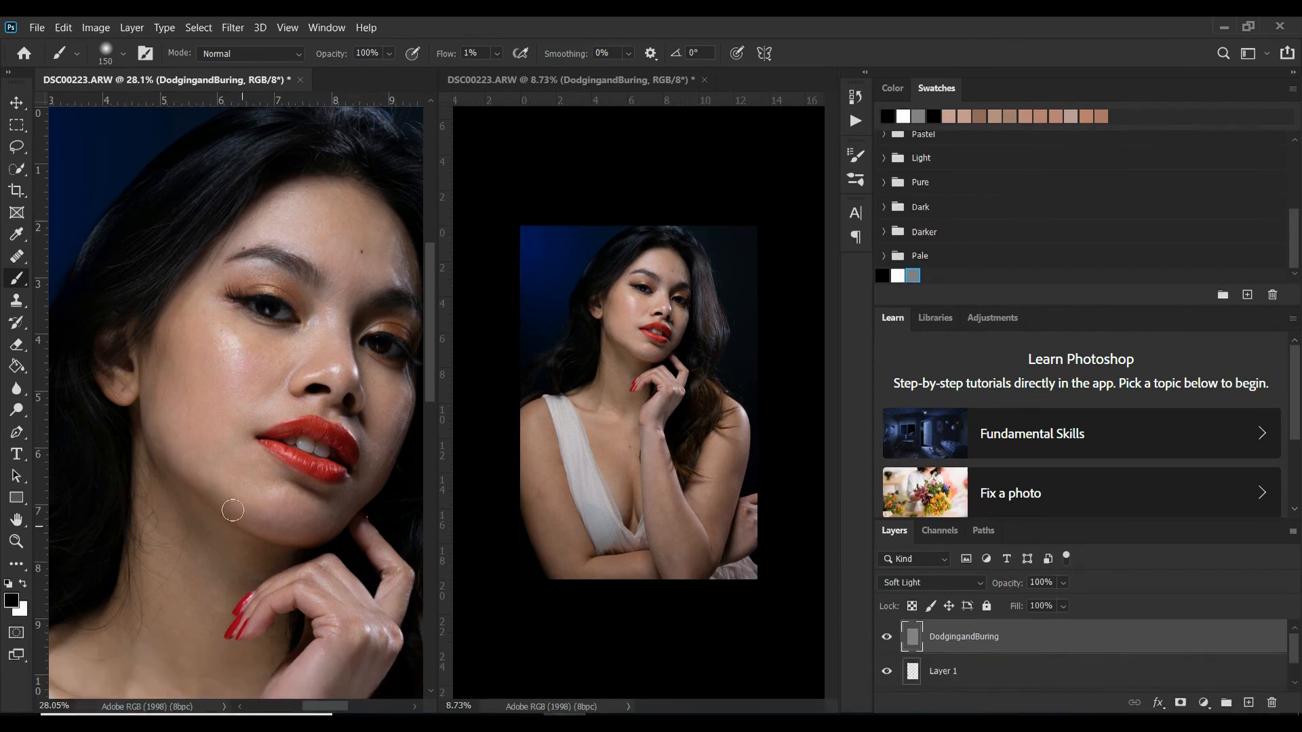
- Examine the skin of the neck, chest and forearm at 33.3% zoom for uneven light and dark areas
scroll(238, 372, down, 5)
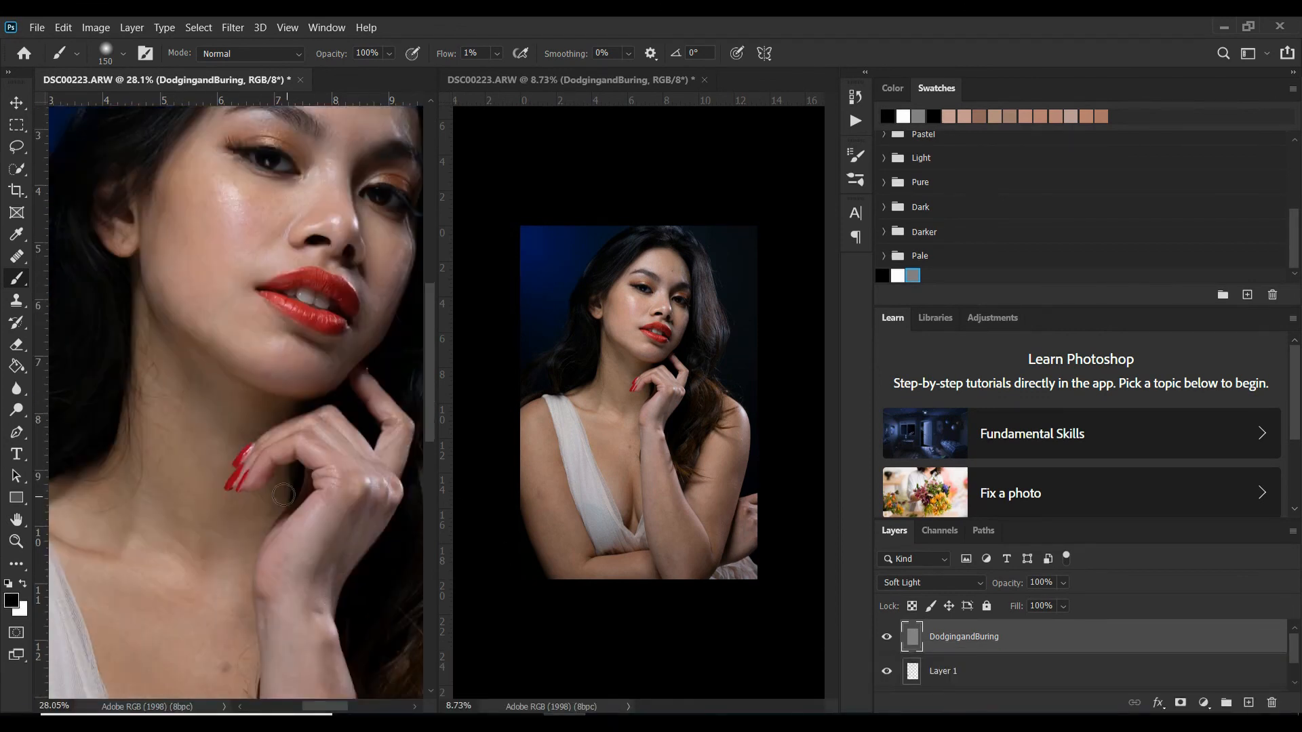
key(z)
key(x)
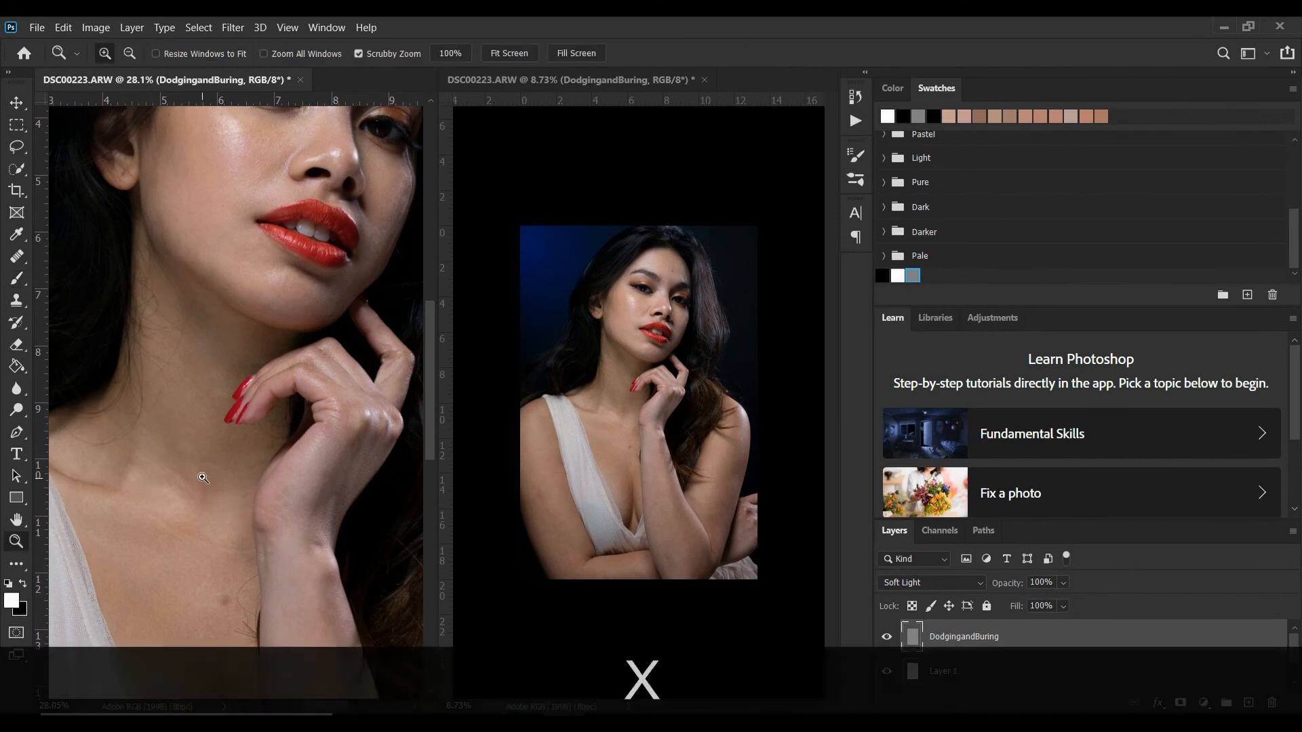
click(166, 442)
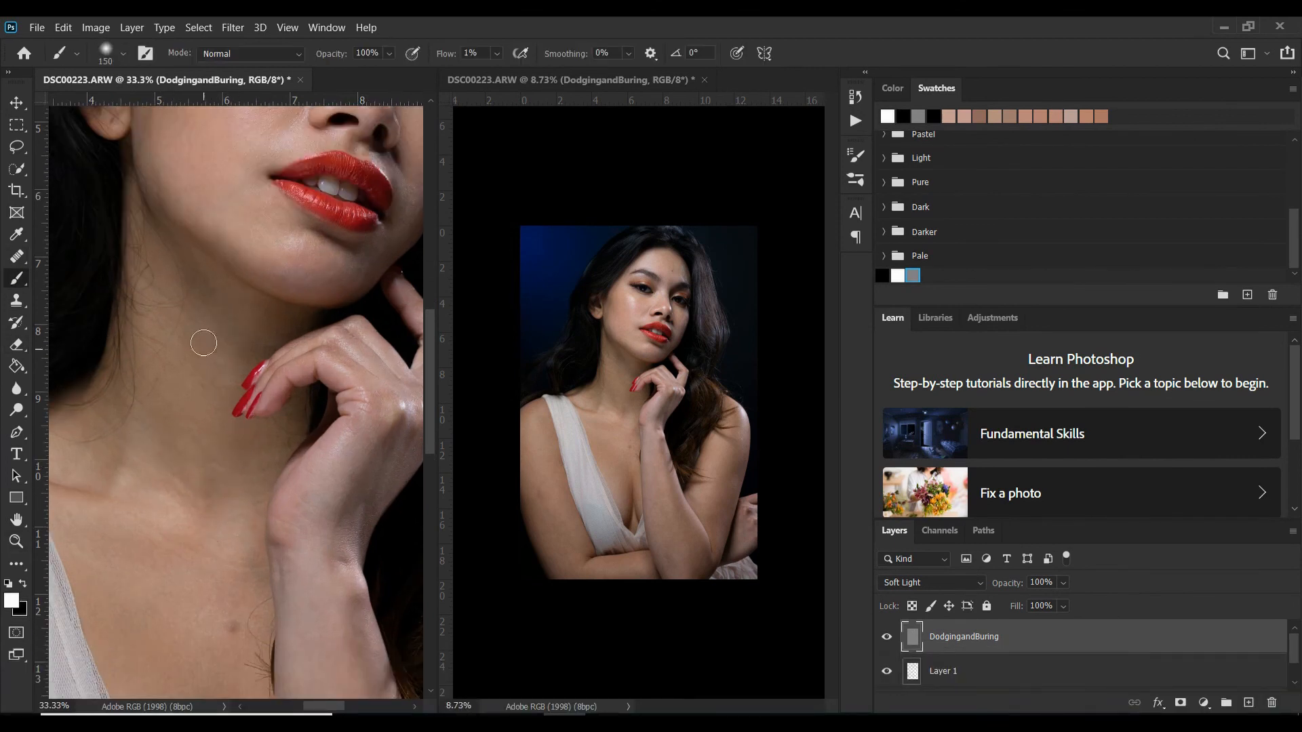
scroll(291, 558, down, 5)
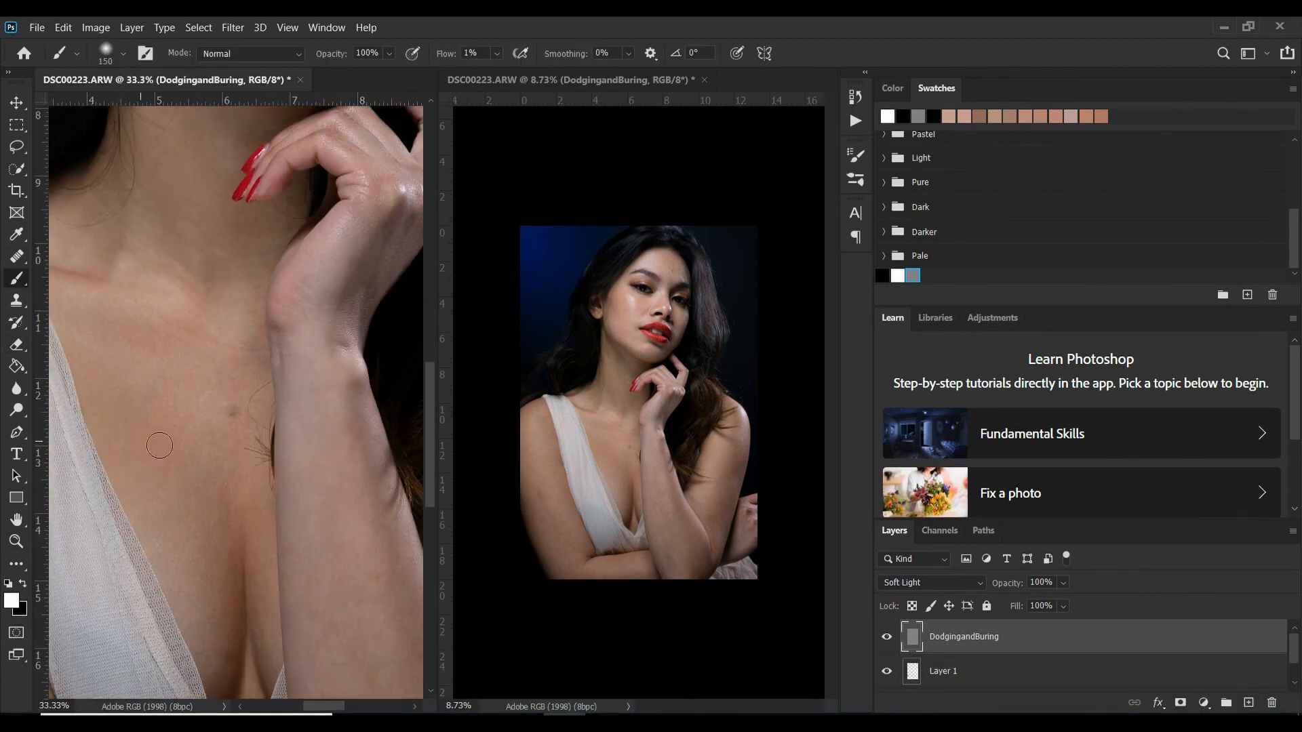
scroll(273, 596, down, 2)
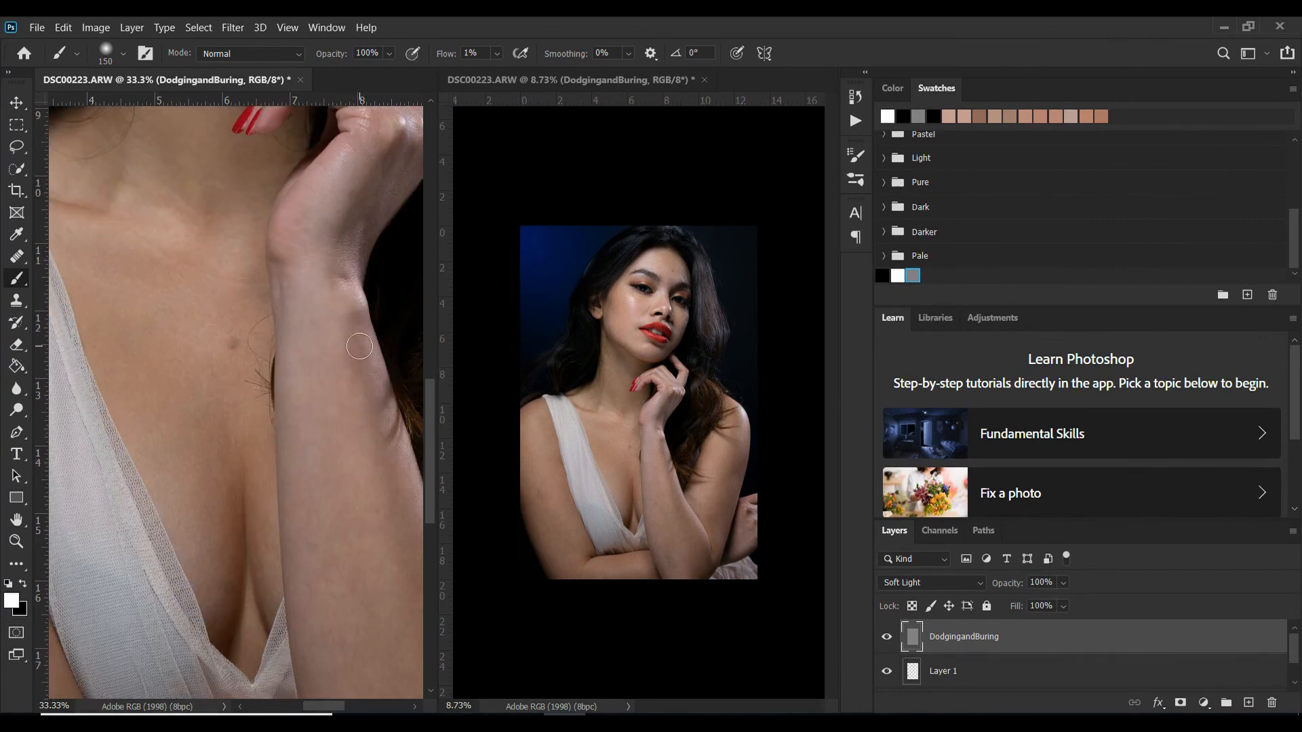
scroll(350, 482, down, 4)
scroll(350, 482, down, 2)
drag(299, 162, 213, 348)
- Burn the forehead around the mole with short black strokes and dodge near the adjacent eyebrow with a white stroke
key(x)
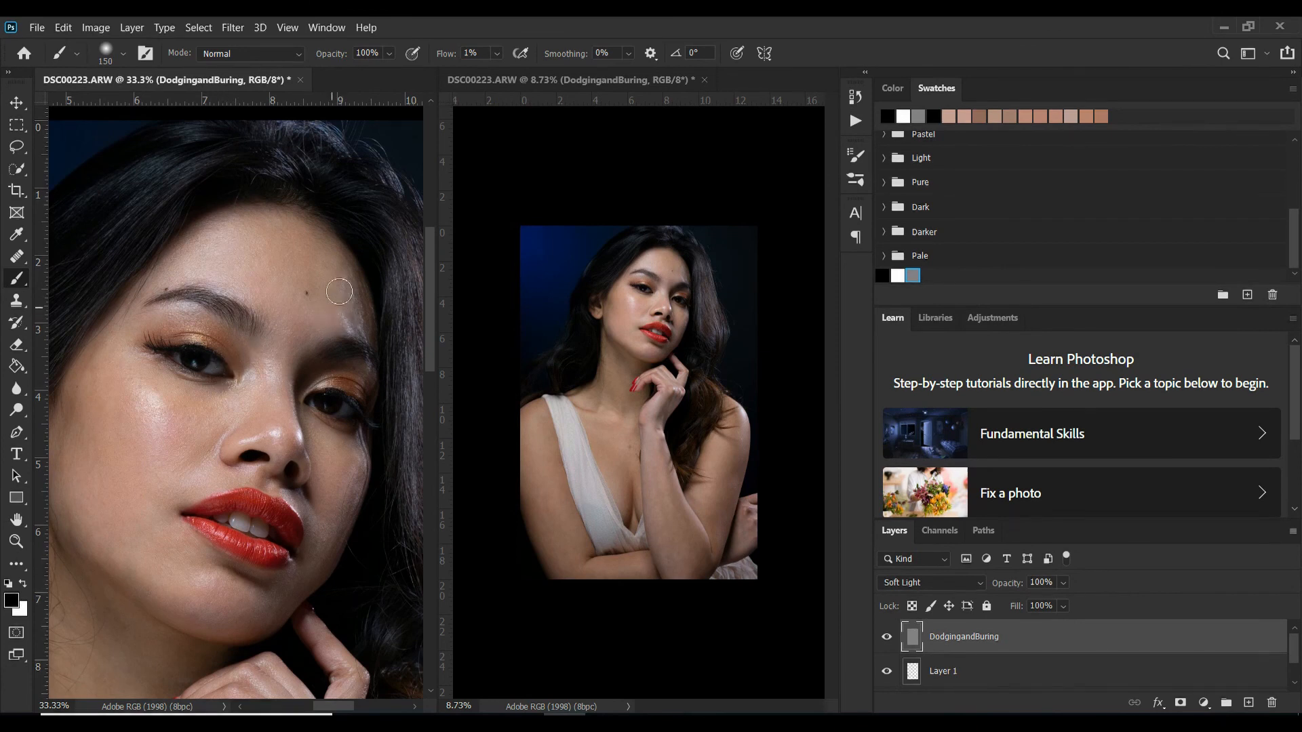
drag(330, 268, 320, 259)
drag(299, 224, 313, 275)
key(x)
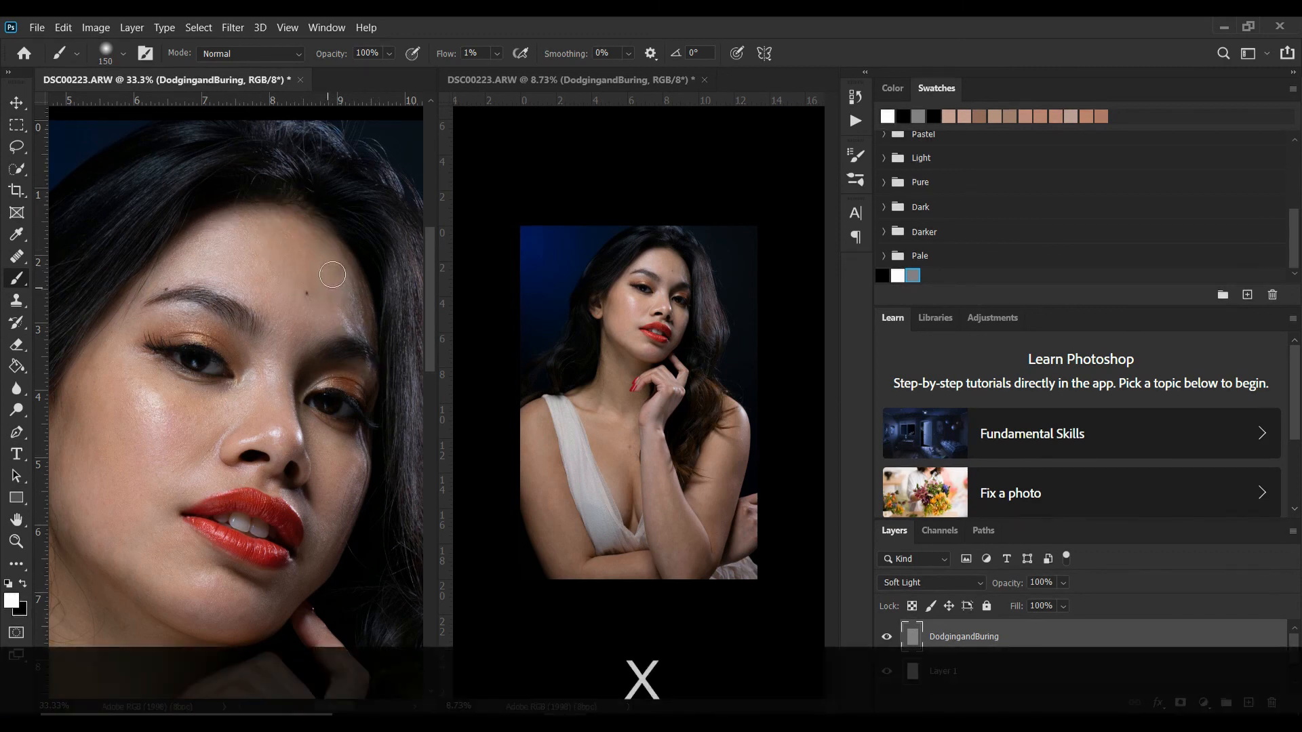
drag(326, 349, 346, 365)
- Compare the portrait with the DodgingandBuring layer hidden and shown, and fit the whole image on screen in a single window
click(889, 641)
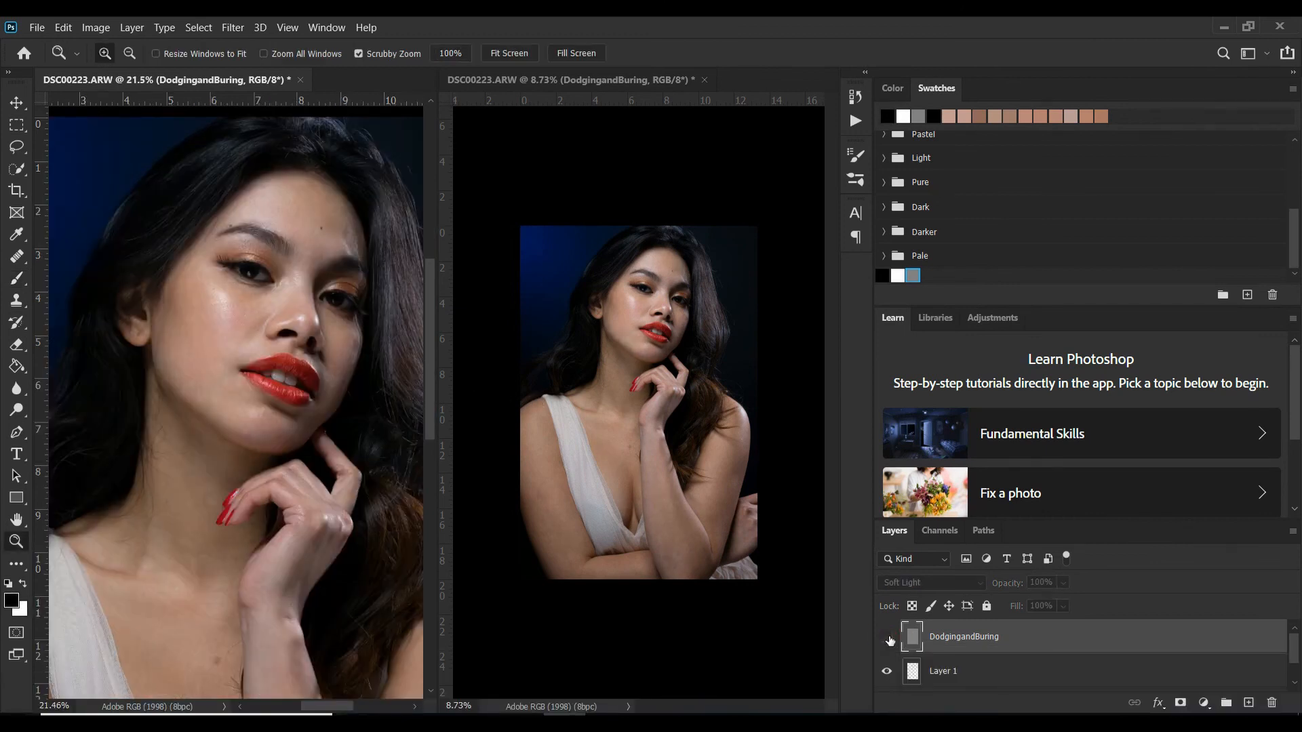
click(887, 638)
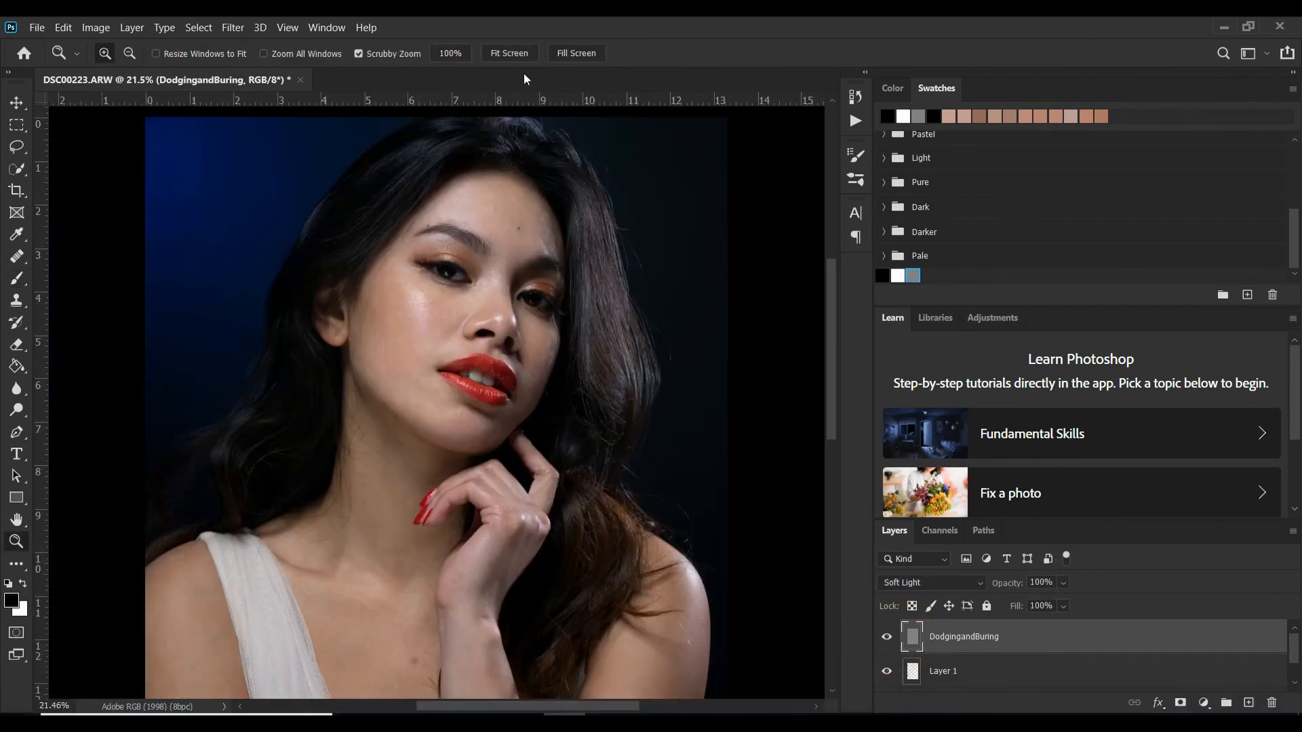
click(513, 54)
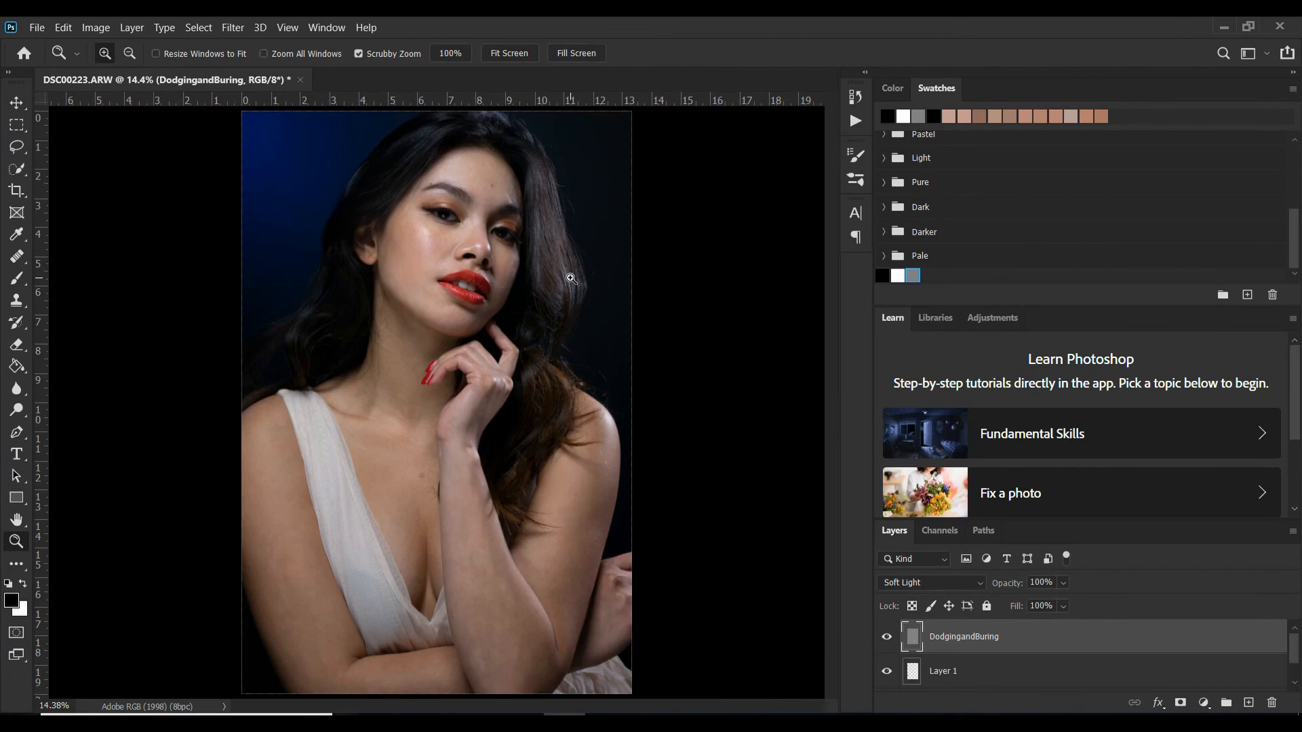